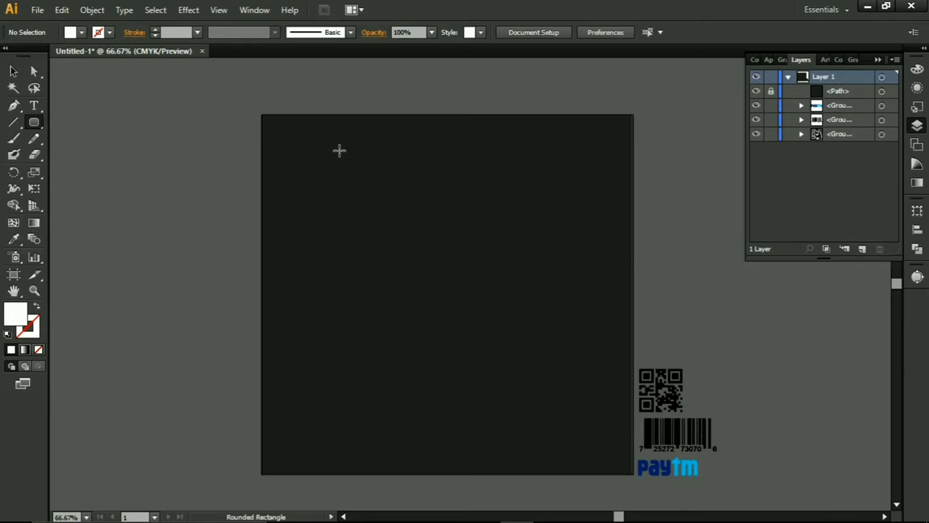
- Draw a white rounded-rectangle ticket card and nudge it slightly up on the dark background
drag(328, 146, 484, 473)
key(v)
drag(417, 411, 419, 407)
click(553, 305)
drag(465, 269, 449, 276)
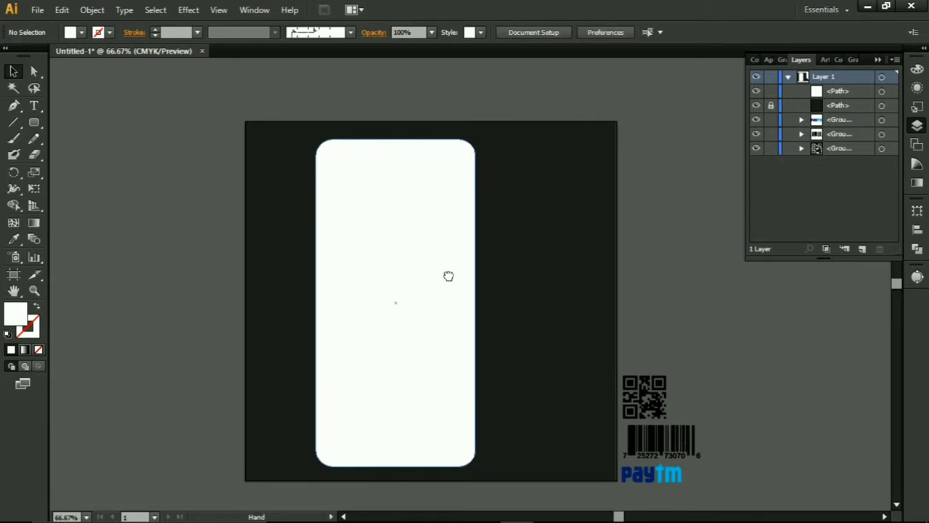
key(ctrl+plus)
scroll(452, 281, down, 3)
- Set up the Line Segment tool with a 2 pt uniform black stroke
click(14, 122)
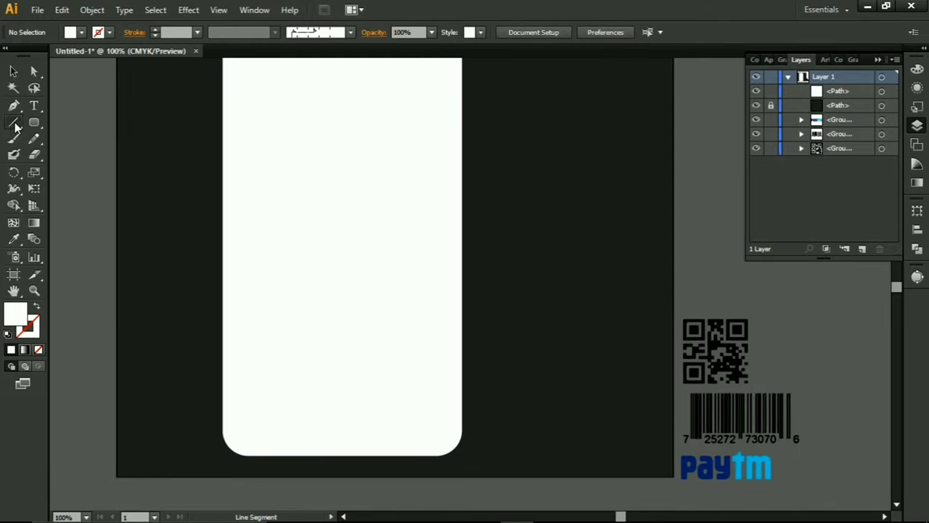
click(197, 32)
click(211, 107)
click(274, 32)
click(225, 77)
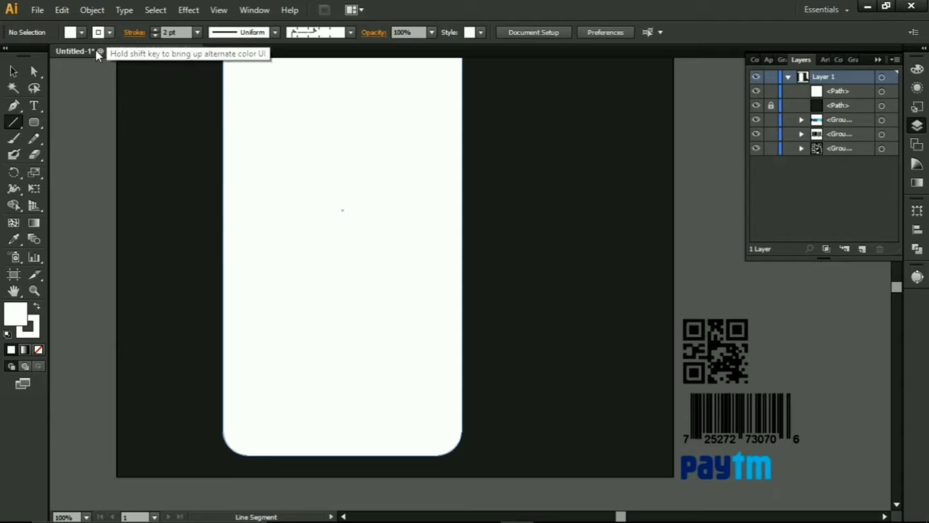
click(109, 32)
click(27, 96)
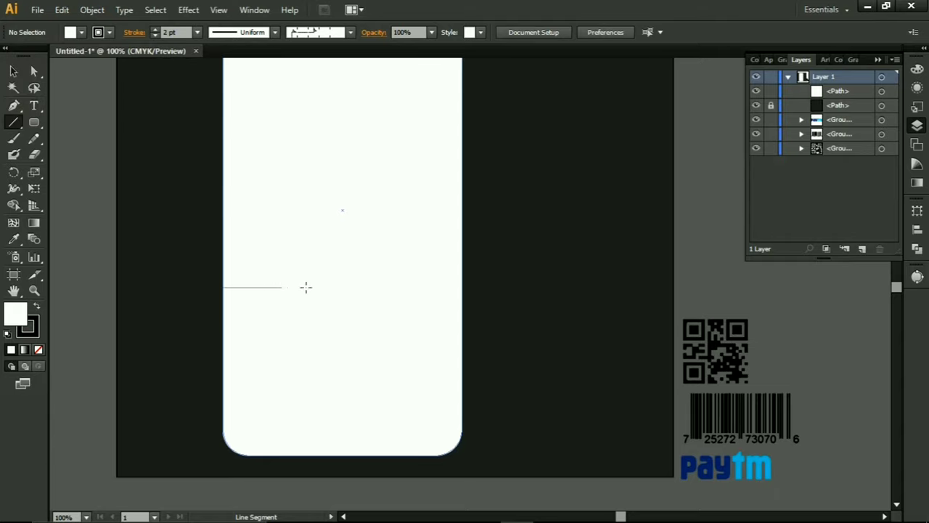
- Draw a horizontal line across the card's middle with a 2 pt dashed brush
drag(460, 288, 461, 288)
click(349, 32)
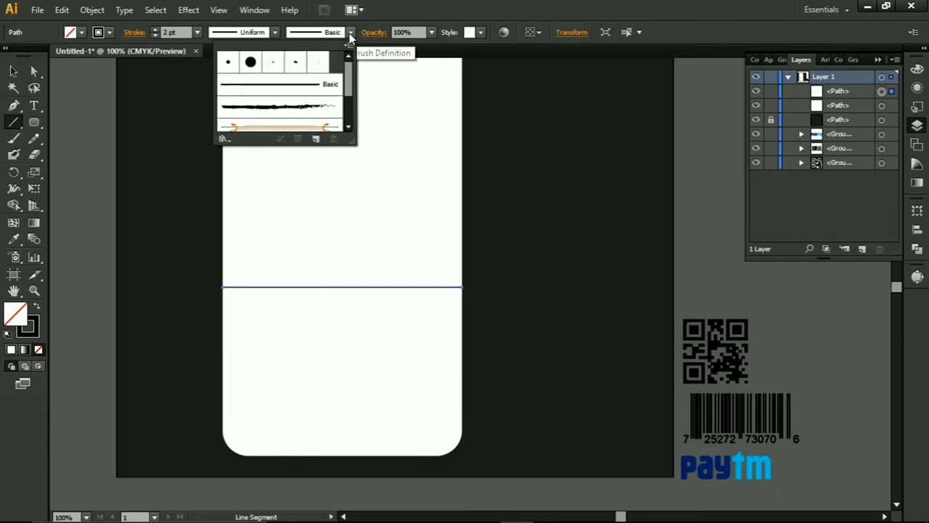
scroll(291, 94, down, 2)
click(291, 80)
click(197, 32)
click(212, 106)
key(v)
click(496, 312)
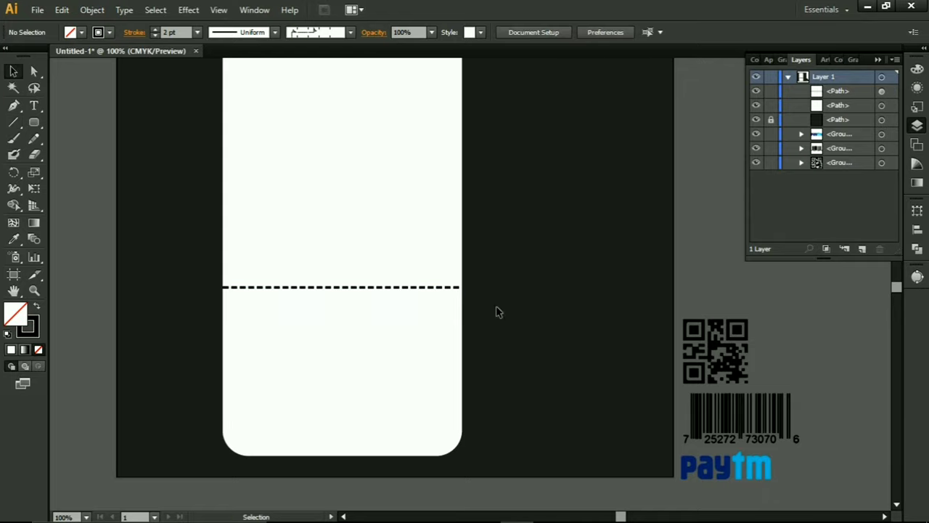
click(465, 288)
click(492, 315)
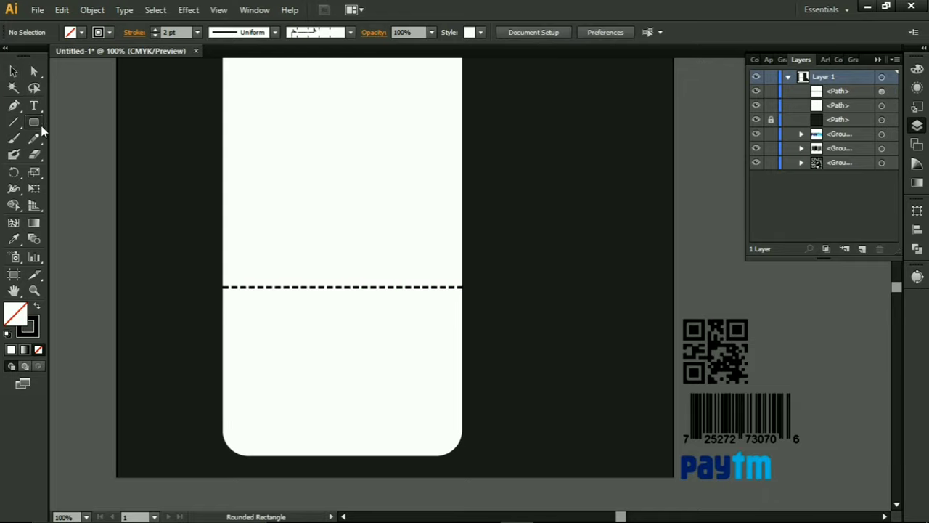
- Draw a black-filled circle centred on the dashed line's right end
drag(33, 122, 87, 153)
key(ctrl+plus)
key(ctrl+plus)
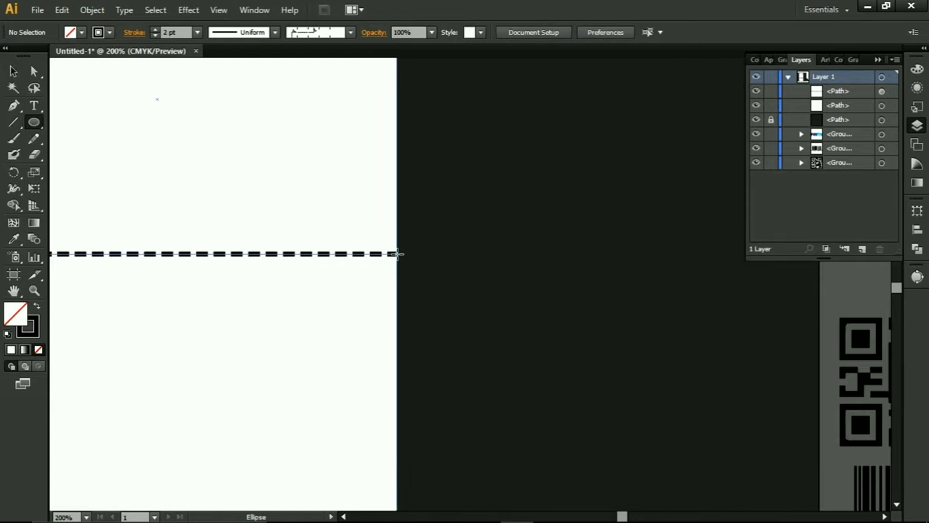
drag(396, 253, 416, 270)
key(v)
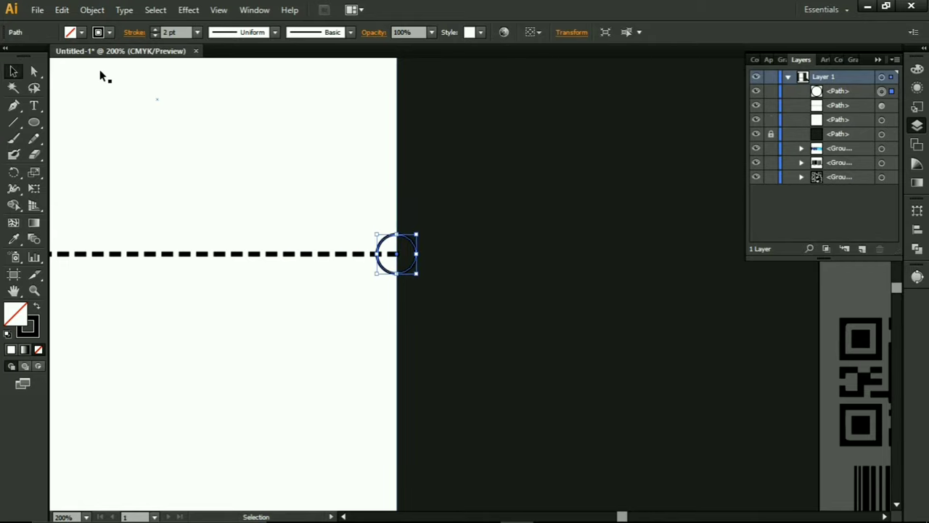
click(81, 32)
click(37, 57)
click(469, 410)
key(ctrl+minus)
click(439, 273)
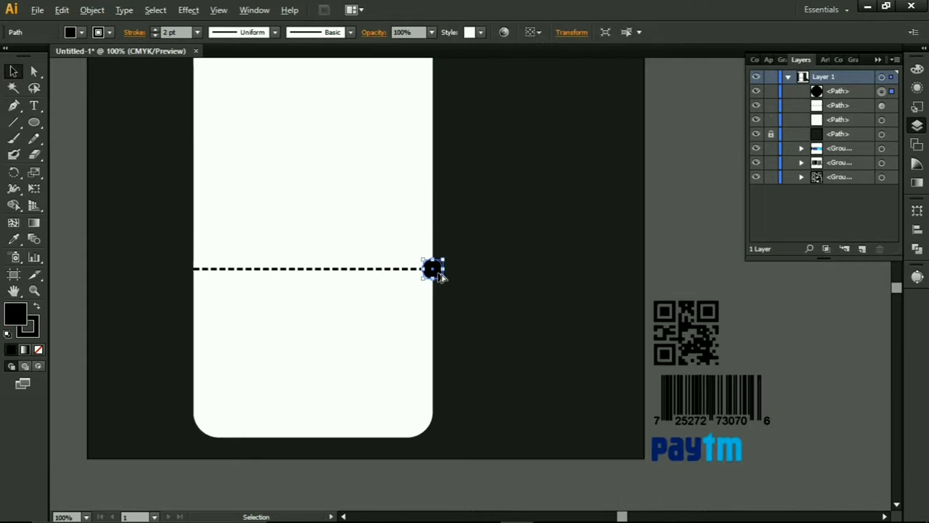
- Alt-drag a copy of the circle to the line's left end, then trial Pathfinder Minus Front and undo it
drag(200, 278, 196, 278)
shift+click(313, 269)
shift+click(434, 269)
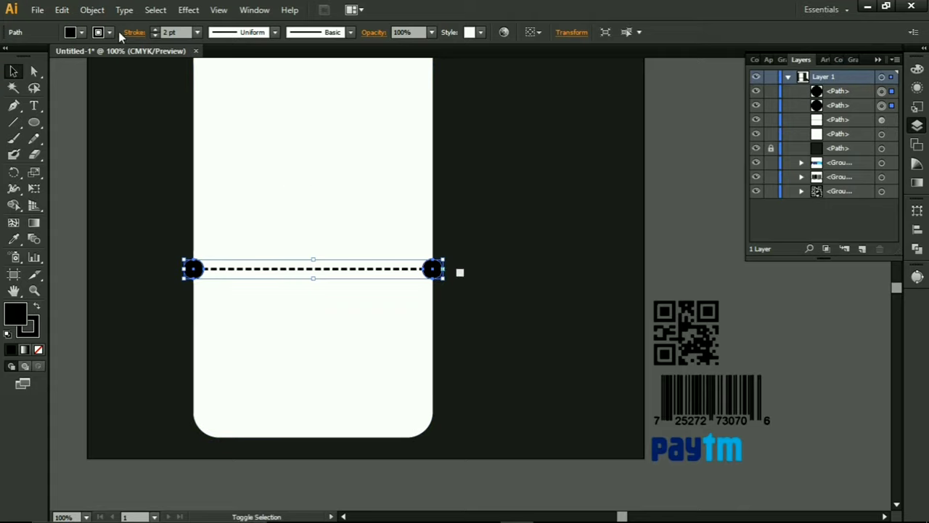
click(109, 32)
key(Escape)
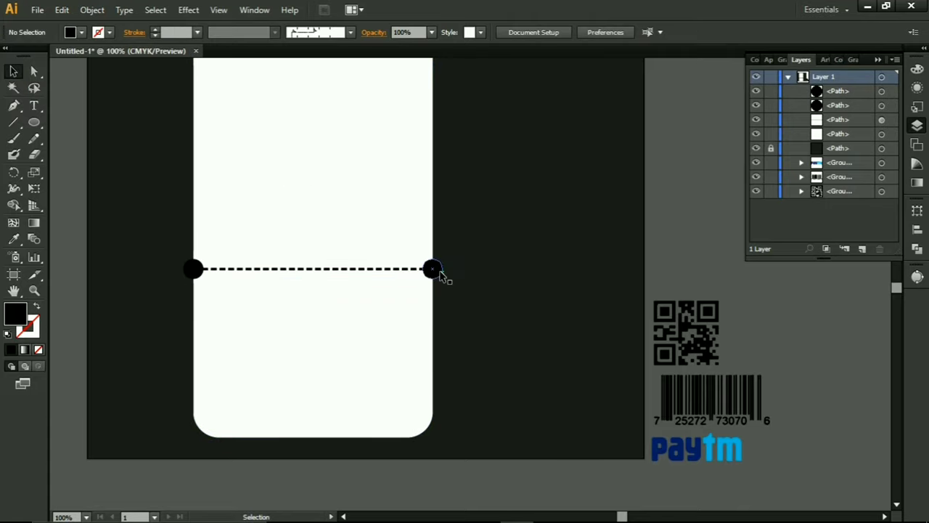
drag(487, 431, 170, 187)
click(917, 249)
click(781, 232)
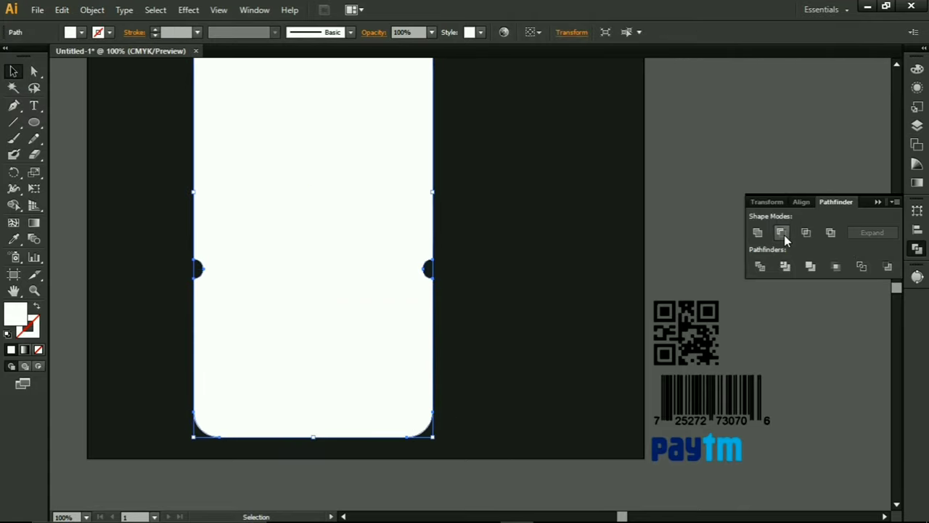
key(ctrl+z)
- Apply Minus Front to the card and both circles to cut semicircular notches
click(317, 267)
click(92, 9)
click(126, 170)
drag(511, 423, 248, 160)
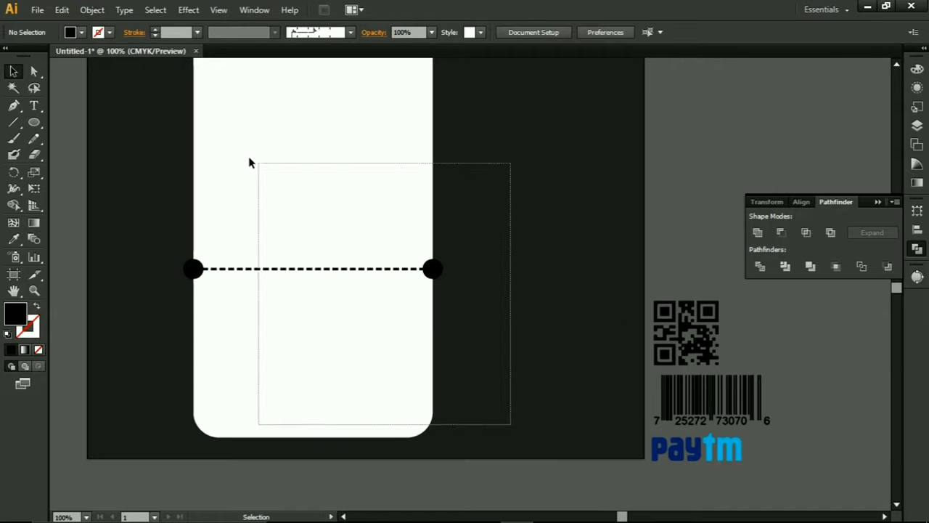
click(781, 232)
click(489, 351)
drag(438, 227, 431, 269)
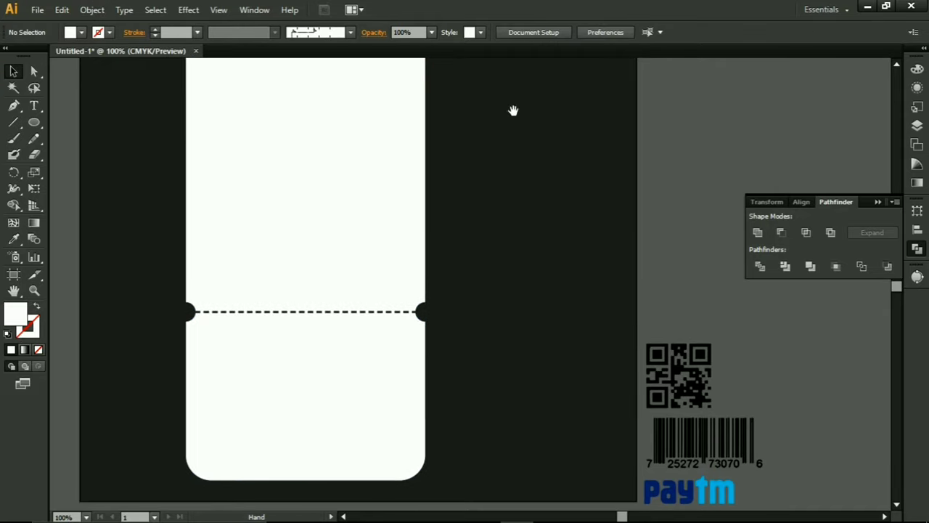
drag(465, 312, 482, 387)
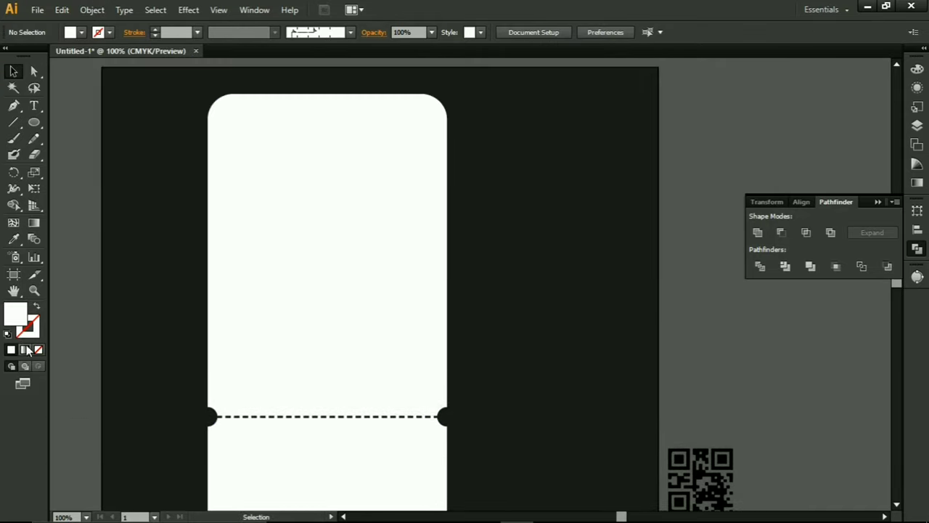
- Draw a black-filled rectangle across the card's rounded top edge
key(ctrl+a)
drag(34, 122, 77, 122)
click(82, 32)
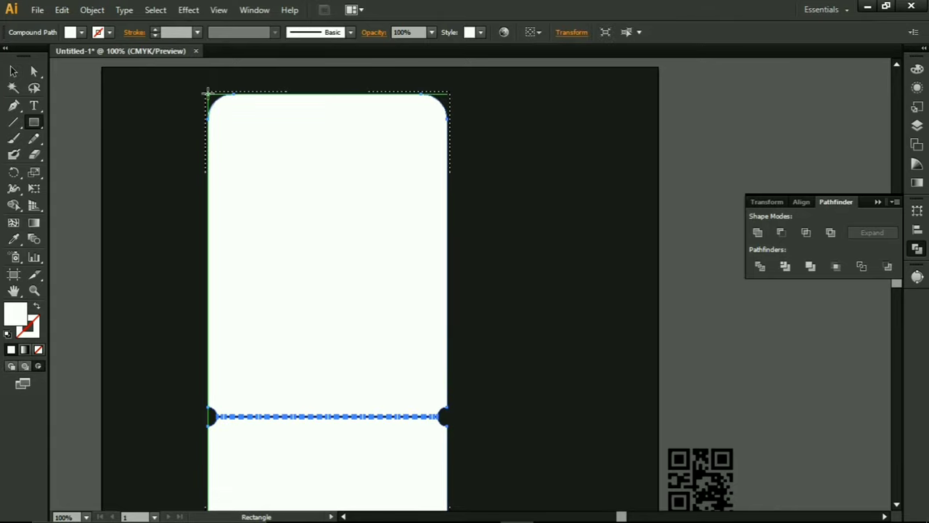
drag(207, 93, 262, 125)
drag(407, 117, 449, 119)
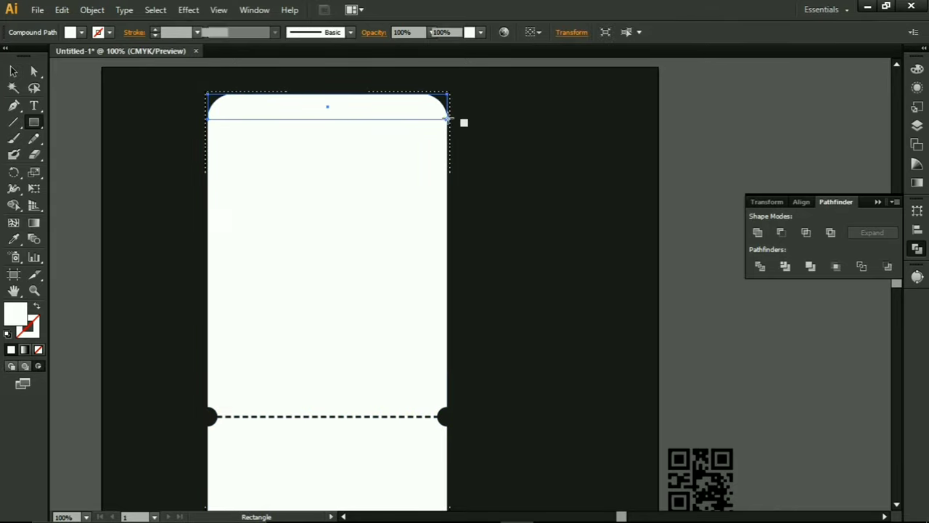
click(120, 32)
click(27, 86)
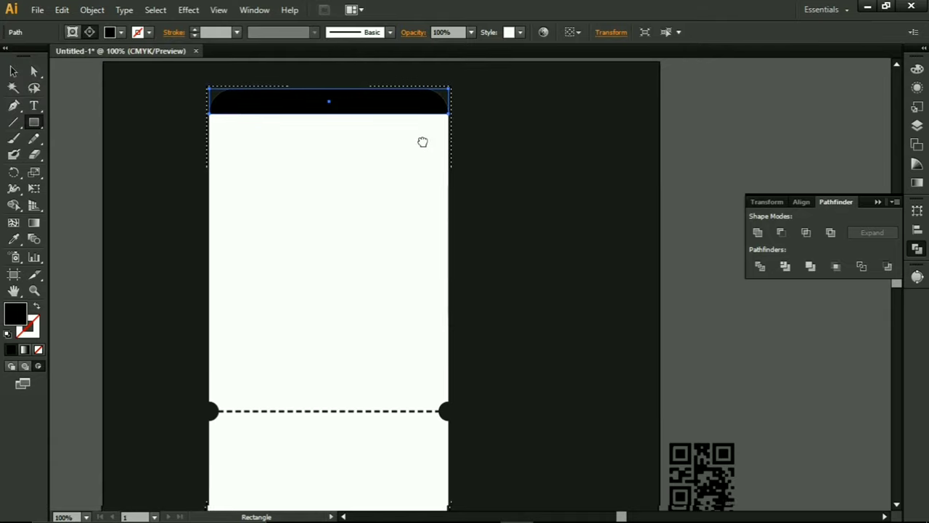
- Add a black band across the card's bottom edge and inspect the clipped card group
scroll(181, 325, down, 5)
drag(181, 325, 421, 346)
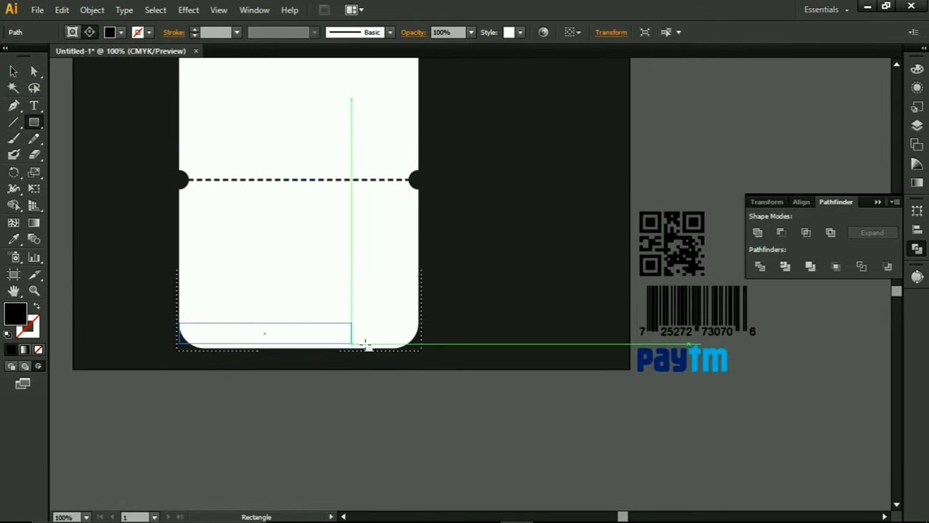
key(v)
click(435, 211)
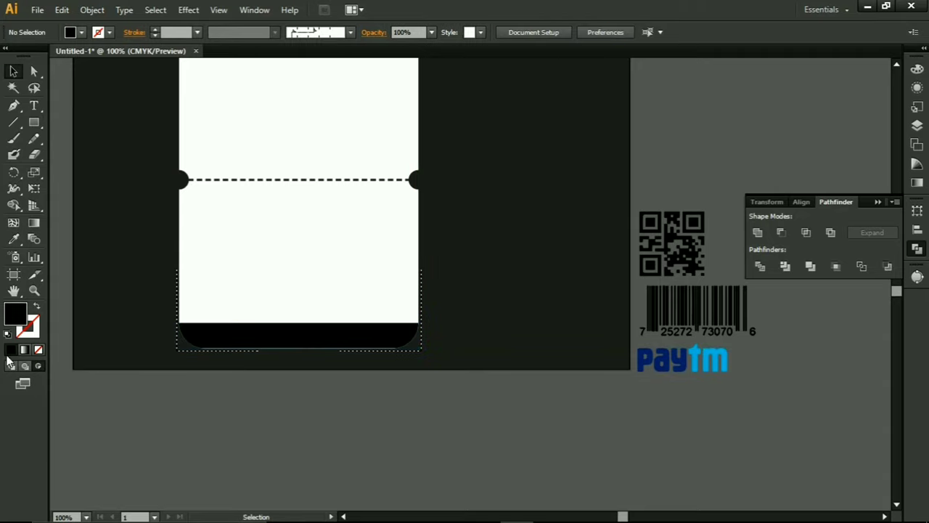
drag(462, 98, 476, 215)
click(425, 450)
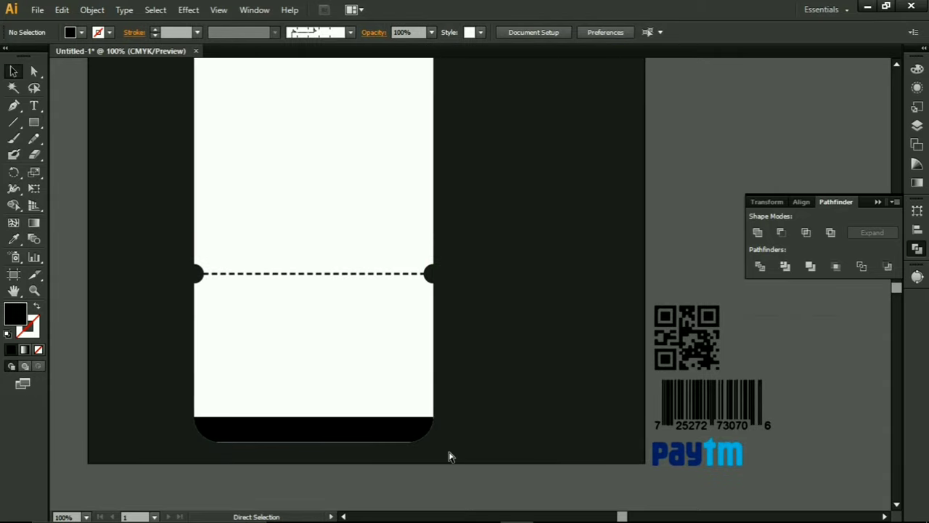
key(ctrl+plus)
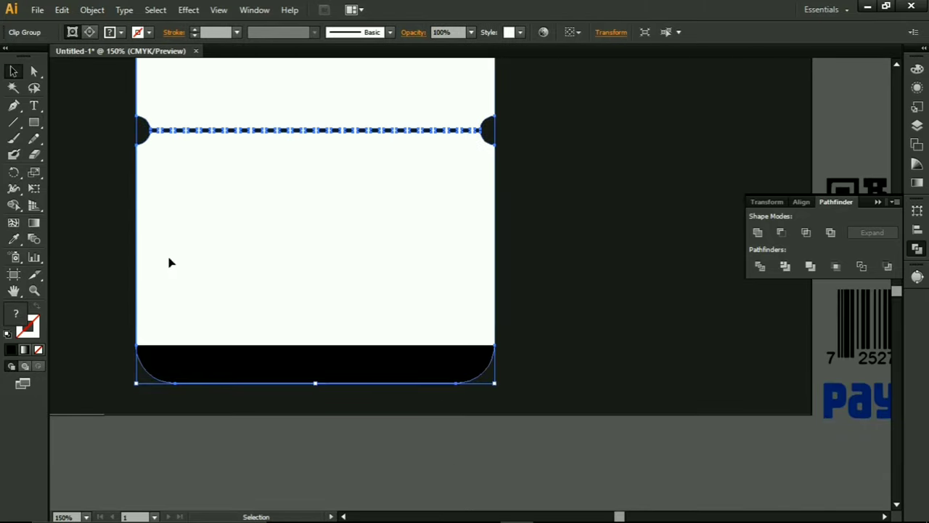
key(ctrl+shift+a)
key(ctrl+minus)
drag(471, 305, 458, 386)
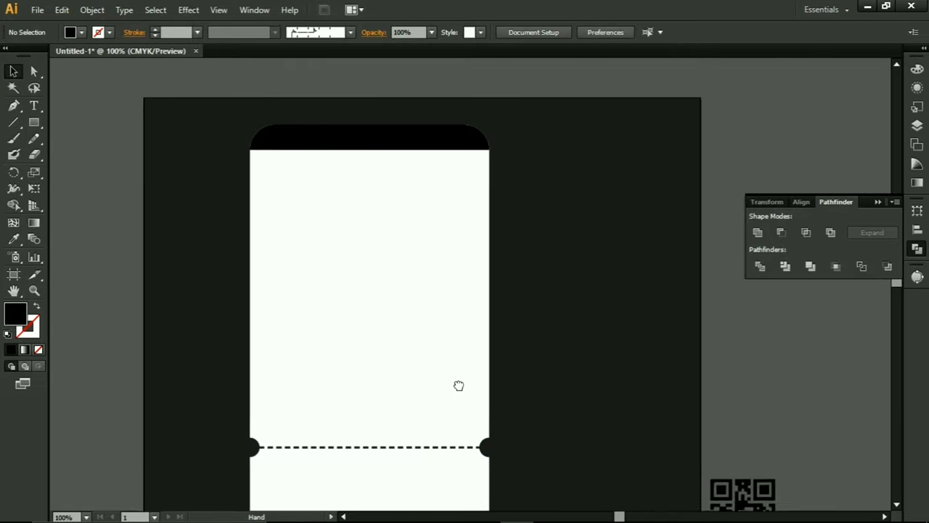
- Set the attendee's name text on the card's upper part to 36 pt
key(t)
click(223, 209)
click(494, 33)
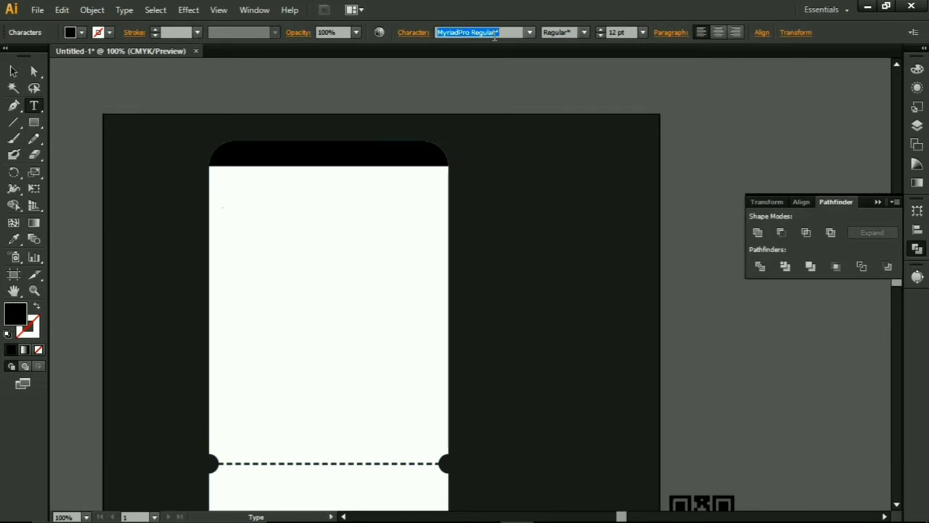
click(423, 32)
click(642, 32)
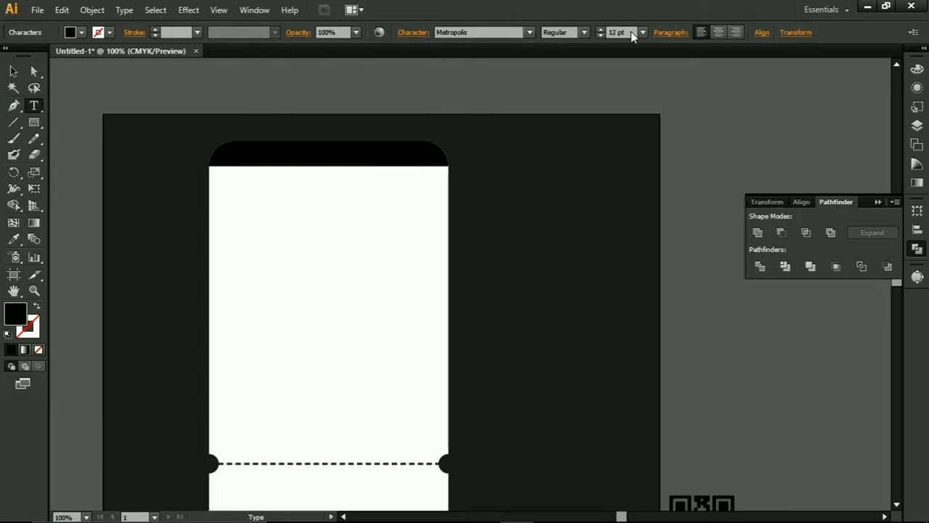
click(642, 32)
click(659, 214)
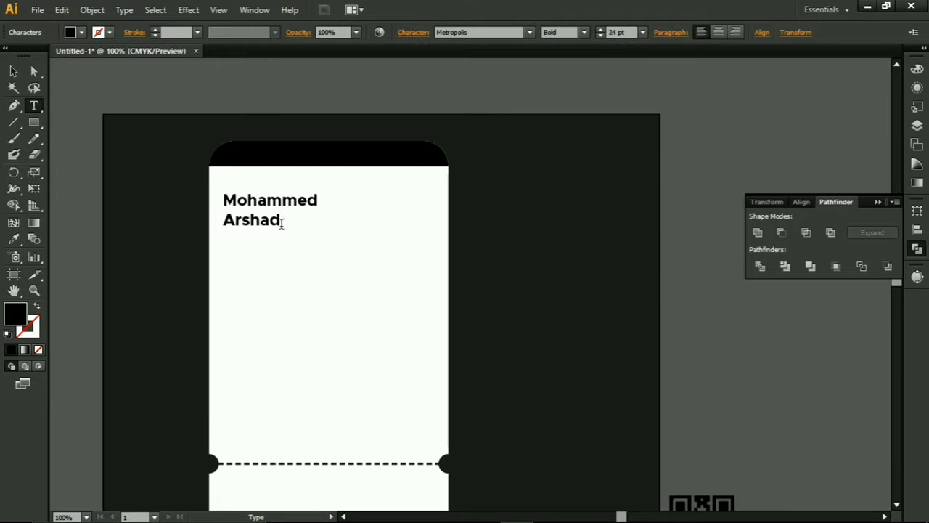
key(ctrl+a)
click(642, 32)
click(651, 238)
click(14, 70)
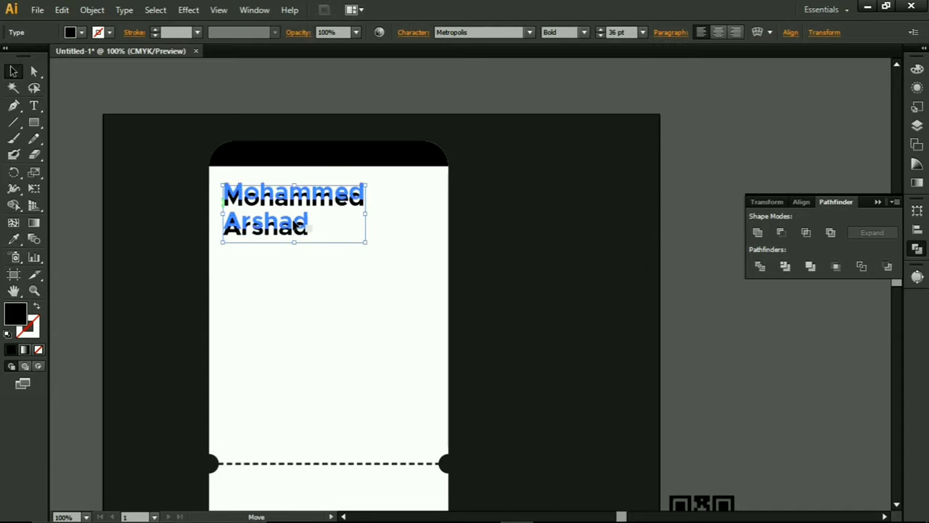
- Shrink the name text slightly
click(283, 226)
drag(527, 334, 498, 254)
click(261, 131)
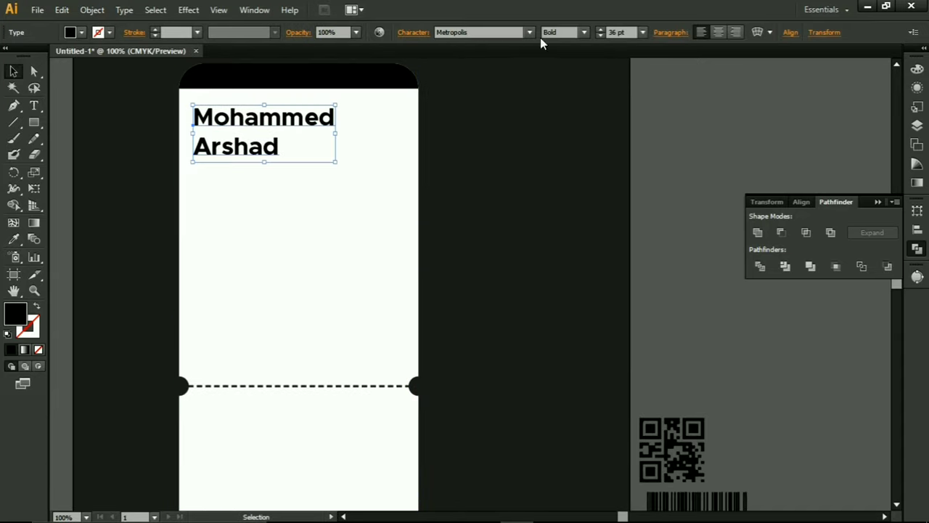
key(ctrl+shift+comma)
key(ctrl+shift+comma)
click(574, 177)
scroll(253, 121, down, 1)
- Duplicate the name below it, retype it as 'Spider-Man:NWH' and make it smaller
mouse_move(252, 121)
mouse_down()
mouse_move(255, 180)
mouse_move(191, 147)
mouse_up()
double_click(239, 172)
text(Spider)
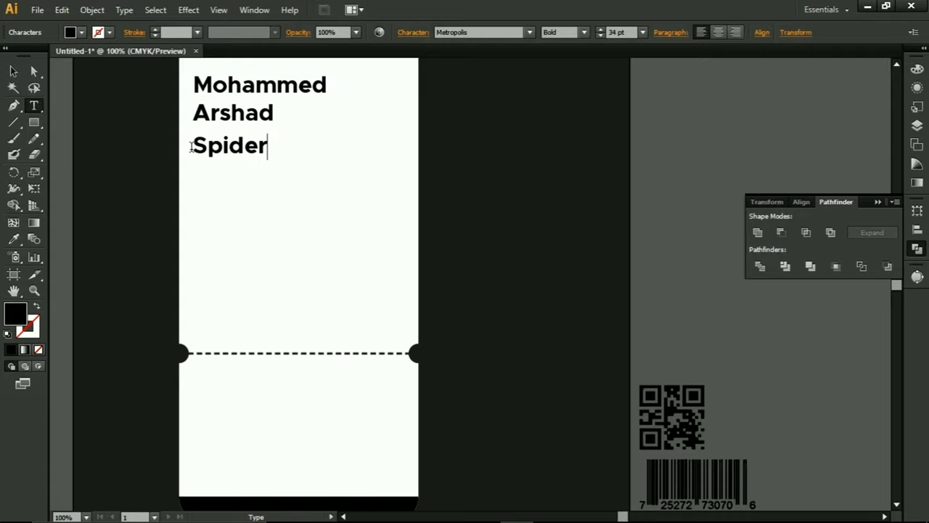
text(WH)
key(ctrl+a)
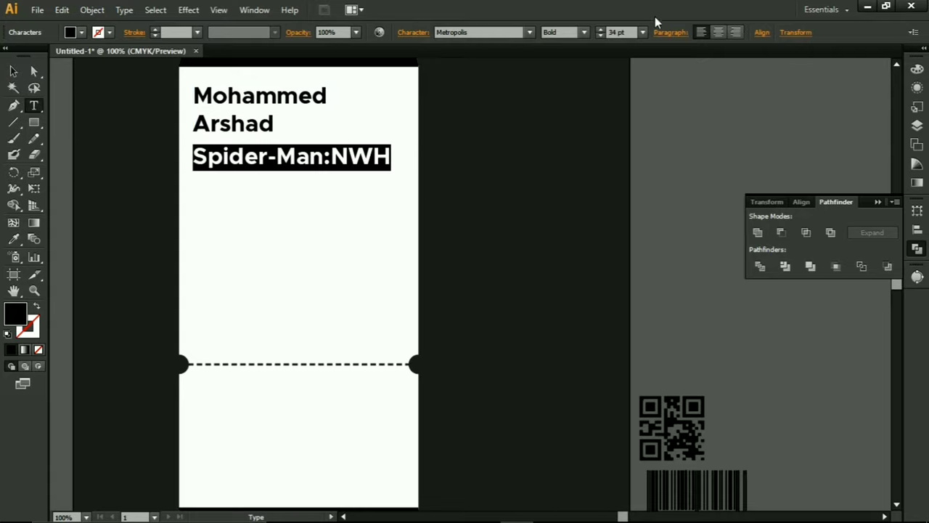
click(643, 32)
click(666, 191)
- Colour the movie title red and move it slightly up
click(81, 32)
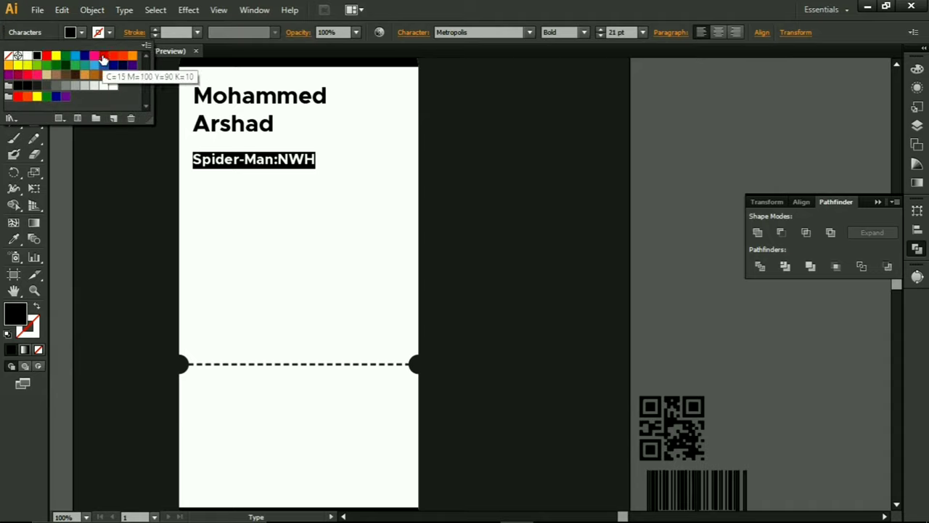
click(25, 56)
key(Escape)
mouse_move(281, 161)
mouse_down()
mouse_move(283, 150)
mouse_move(415, 184)
mouse_up()
click(426, 156)
key(ctrl+equal)
- Duplicate the title as a 14 pt dark grey 'PVR Cinemas,Gsm Mall' line beneath it
drag(326, 145, 326, 171)
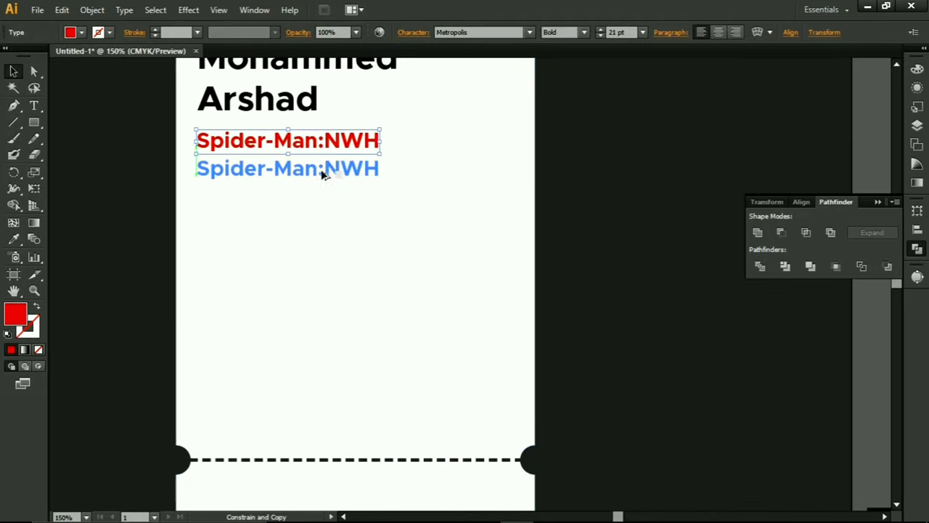
double_click(344, 165)
key(ctrl+a)
click(642, 32)
click(664, 181)
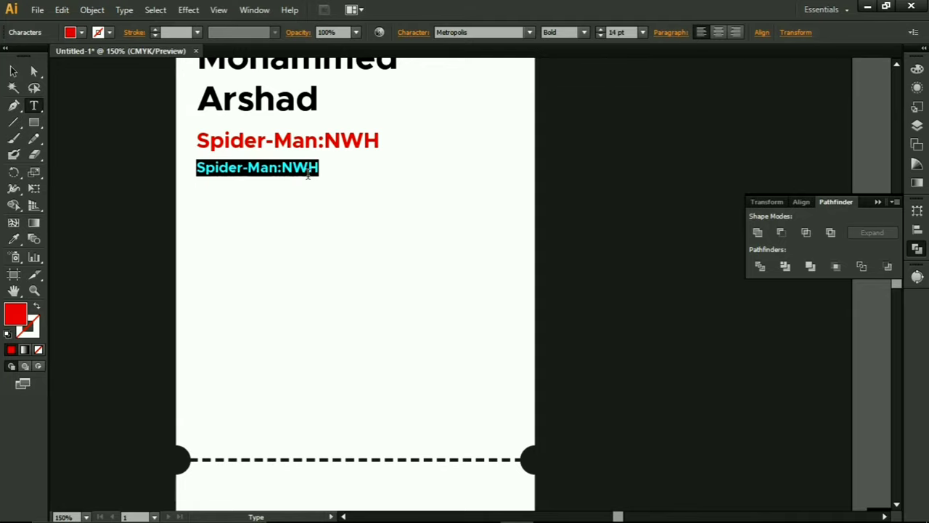
click(81, 32)
click(51, 89)
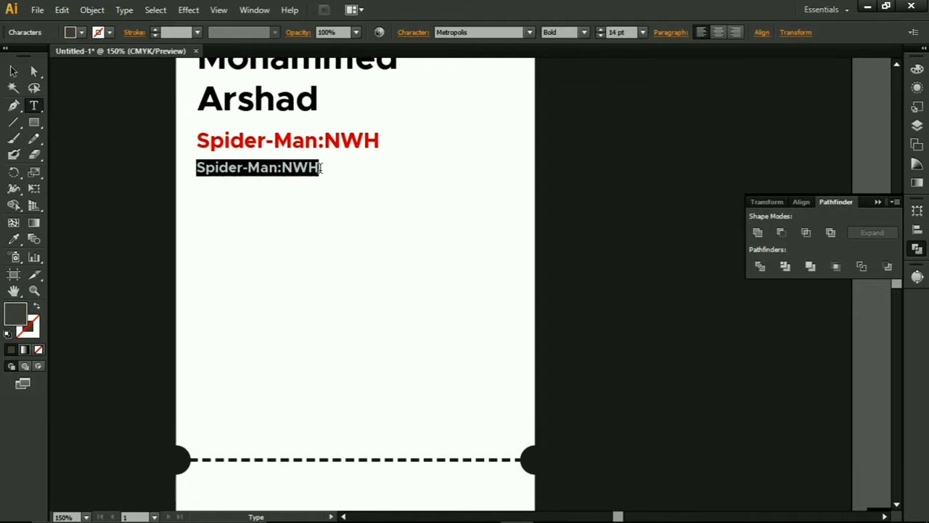
text(PVR Cinemas)
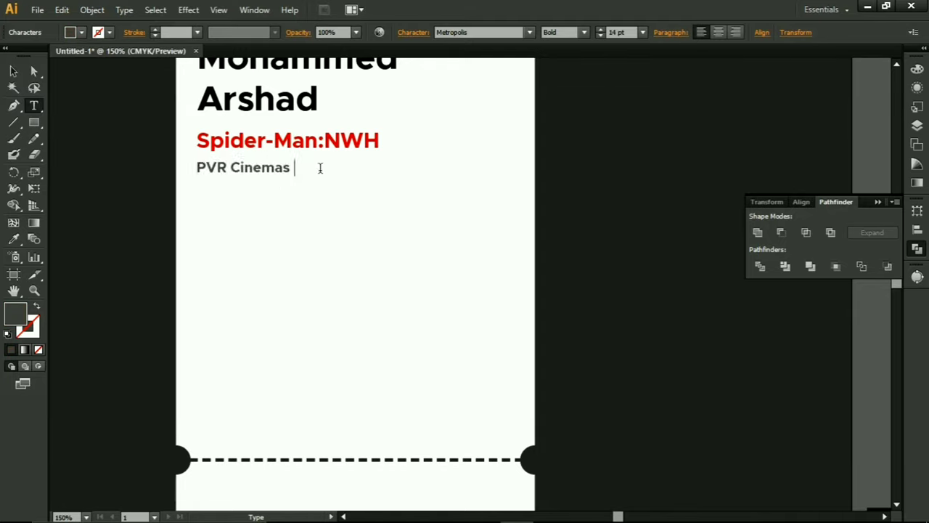
text(ll)
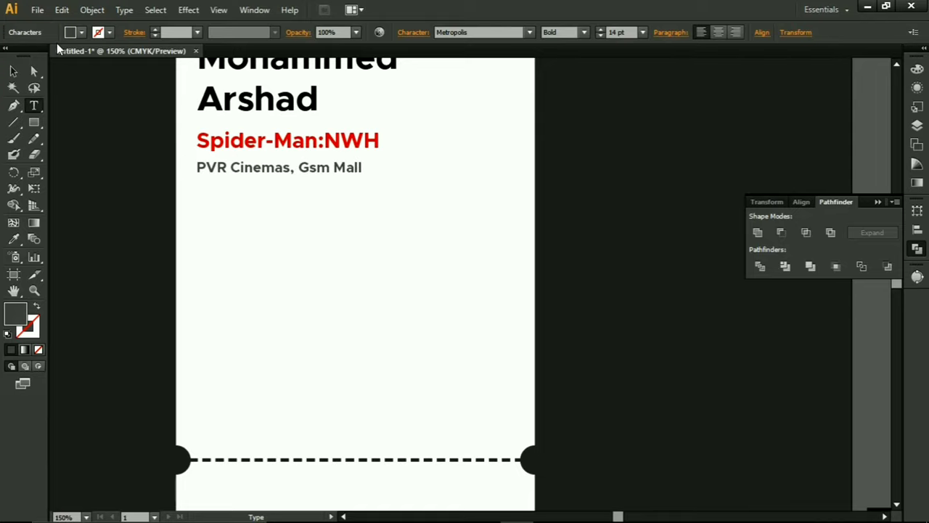
key(Escape)
drag(266, 170, 264, 162)
click(405, 201)
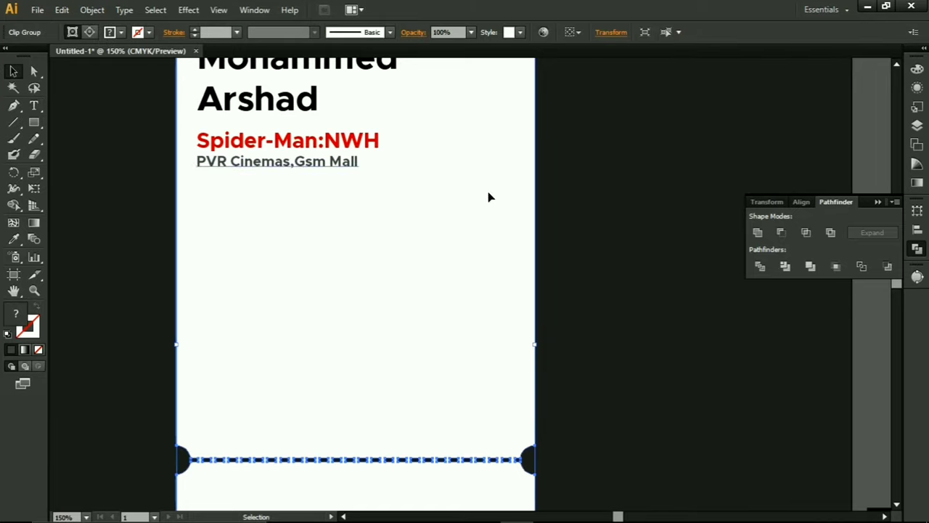
- Start drawing a rounded square beside the attendee's name
scroll(489, 197, down, 1)
scroll(450, 253, up, 1)
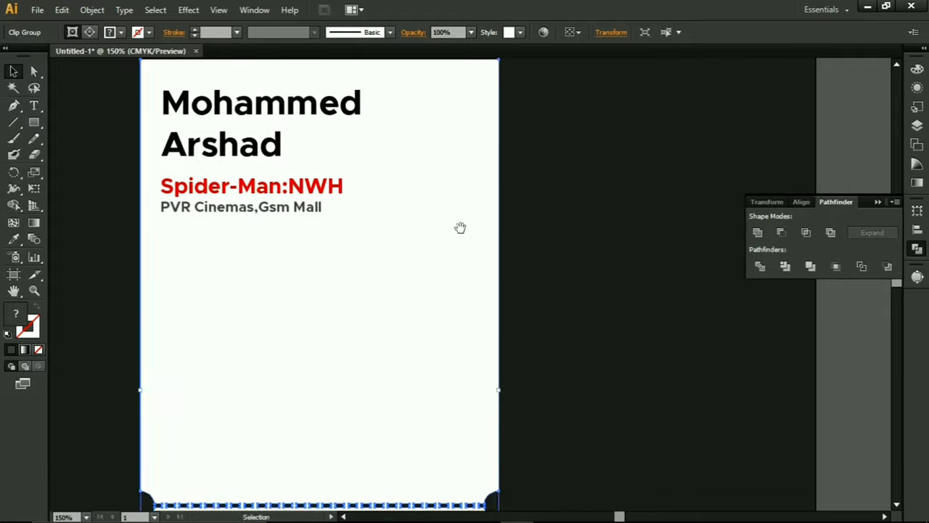
drag(460, 227, 370, 232)
drag(34, 122, 64, 122)
mouse_move(276, 93)
mouse_down()
mouse_move(388, 220)
mouse_move(373, 216)
mouse_up()
- Finish the rounded square and nudge the three text lines to align beside it
drag(498, 313, 545, 315)
key(v)
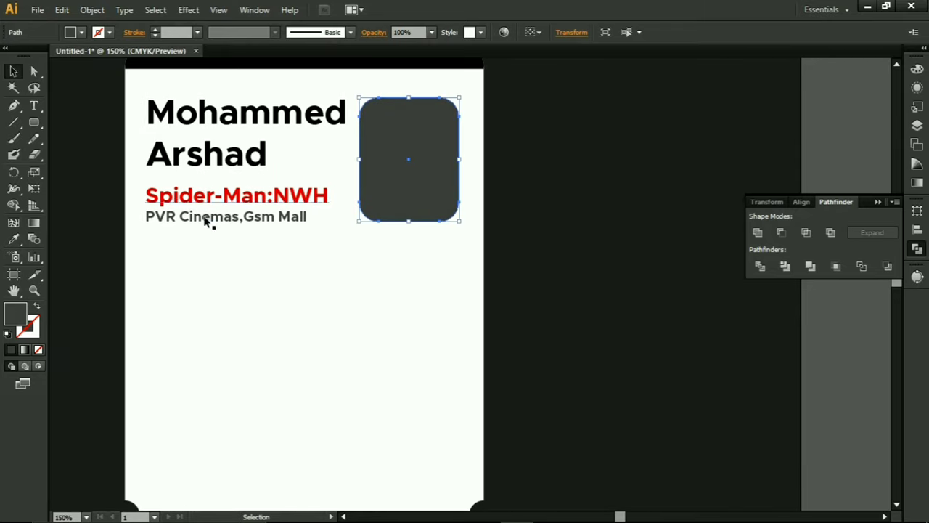
click(181, 156)
shift+click(182, 215)
key(Left)
key(Left)
key(Left)
click(460, 197)
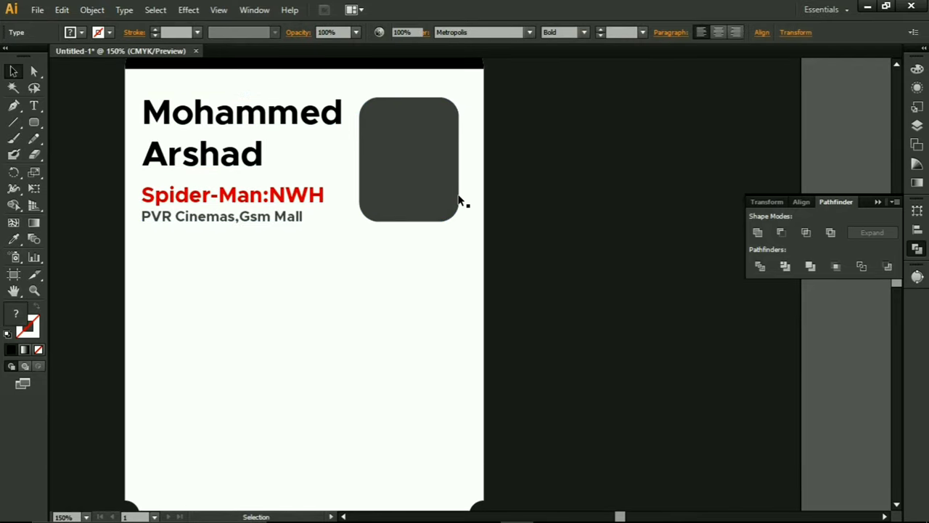
click(249, 213)
key(Right)
key(Right)
key(Right)
key(Right)
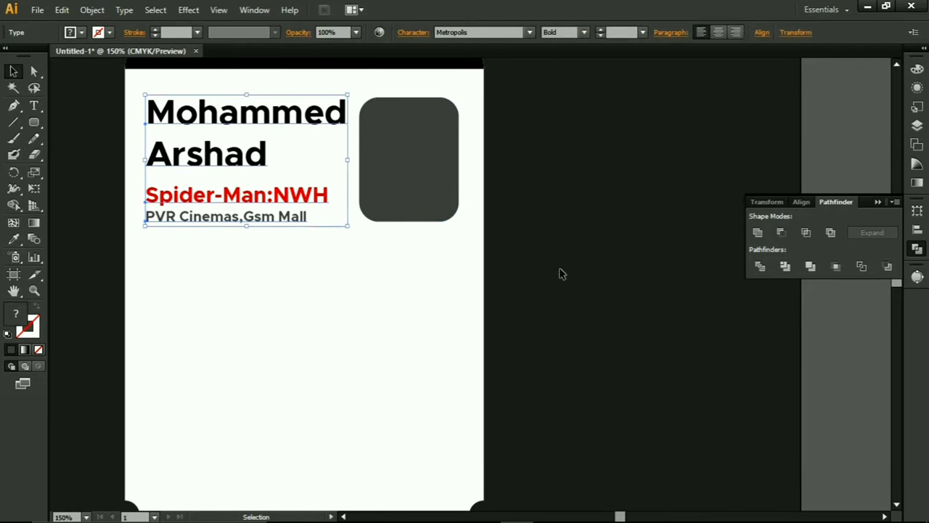
scroll(491, 205, down, 1)
- Fill the rounded square beside the name with solid black
click(442, 213)
key(ctrl+plus)
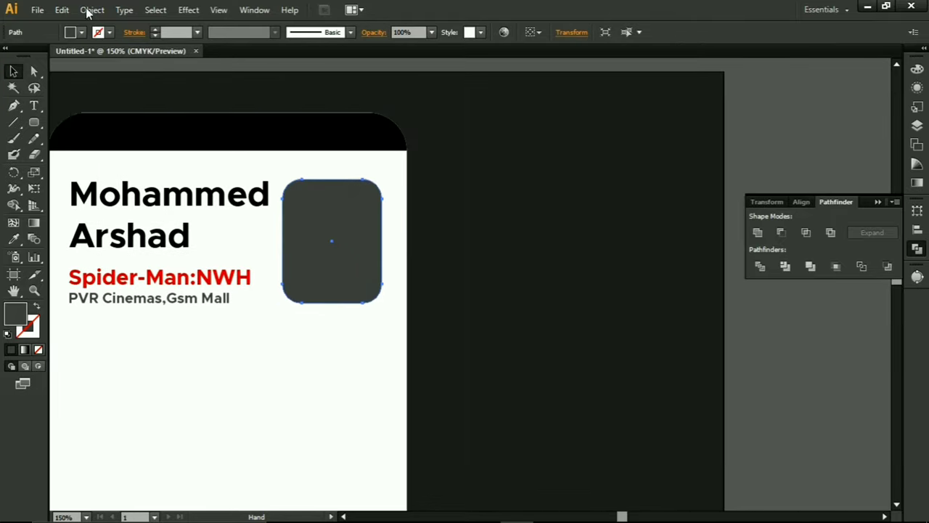
click(82, 32)
click(31, 57)
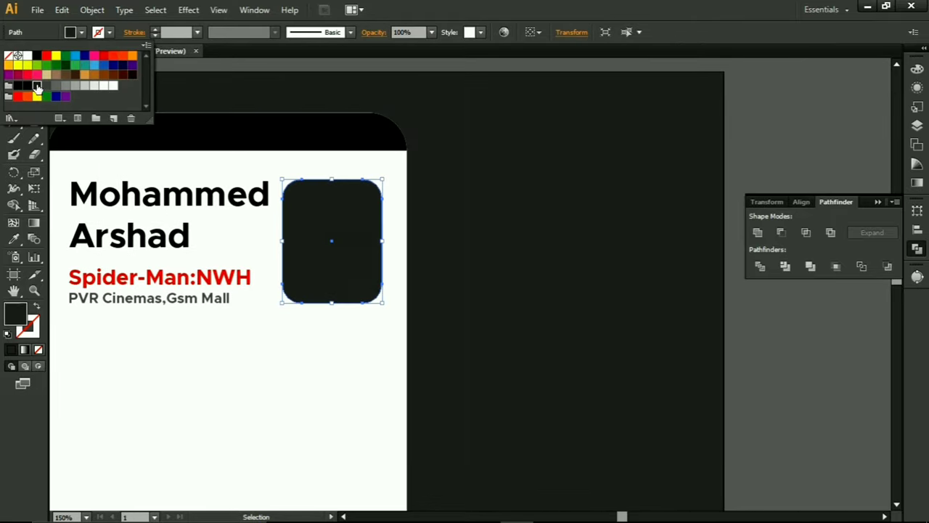
- Type the logo text and preview a few candidate fonts for it
click(448, 234)
text(Book)
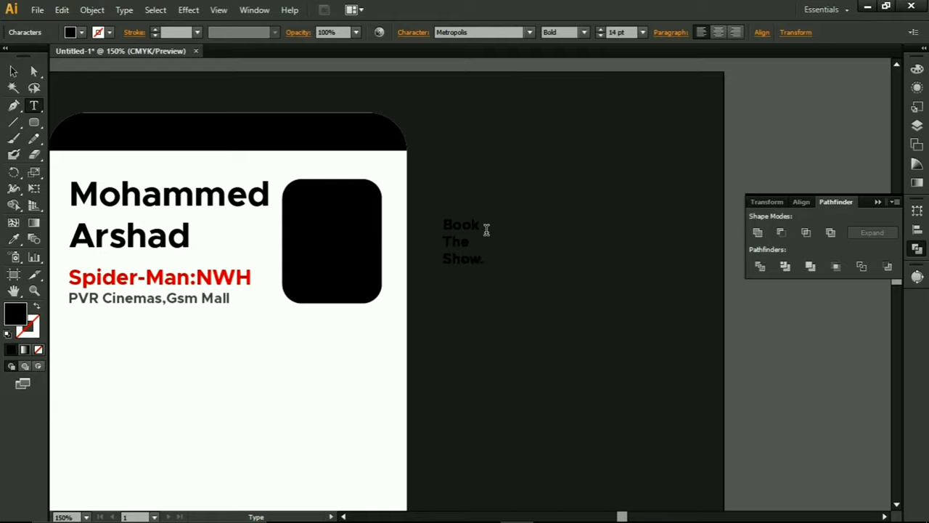
key(ctrl+a)
click(479, 31)
scroll(488, 34, down, 3)
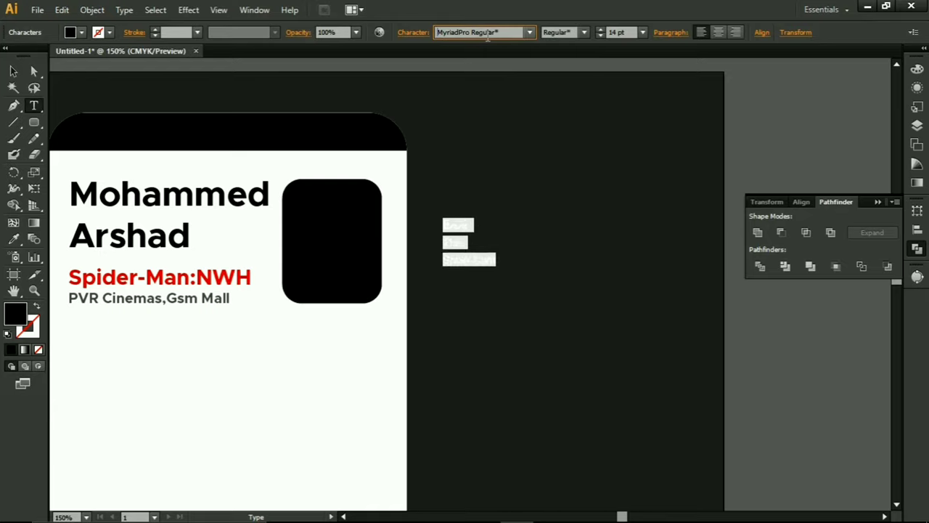
key(Up)
key(Down)
key(Down)
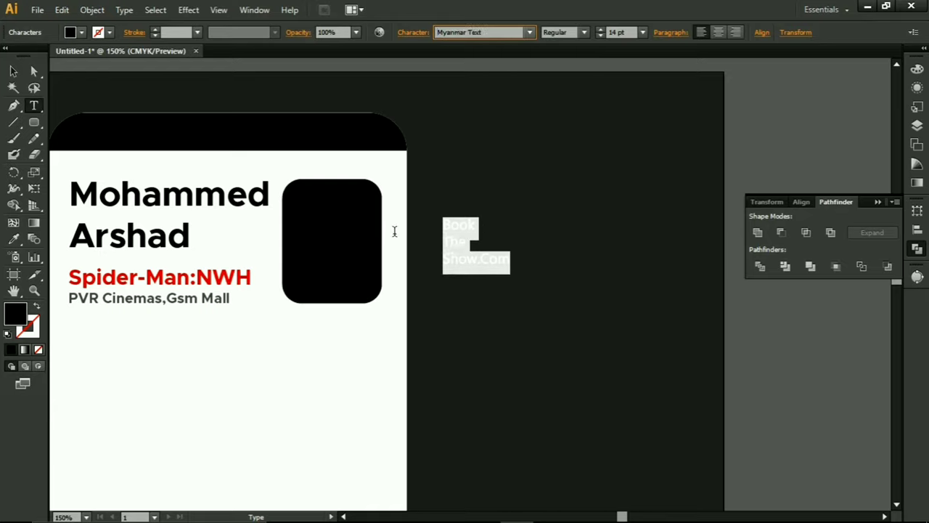
key(Down)
key(Down)
key(Down)
key(Up)
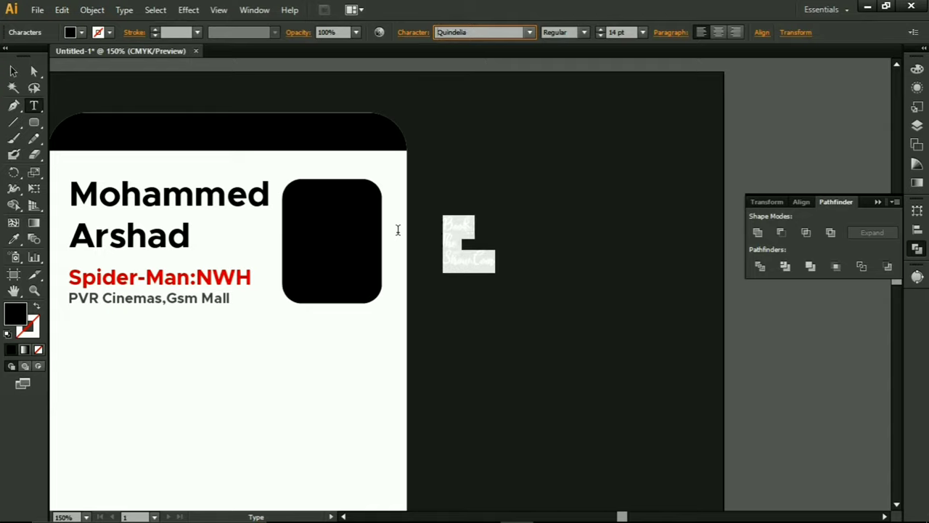
- Move the logo text into the black square, fill it white and enlarge it
key(Escape)
mouse_move(472, 247)
mouse_down()
mouse_move(337, 243)
mouse_move(381, 285)
mouse_up()
click(81, 31)
click(101, 89)
click(601, 384)
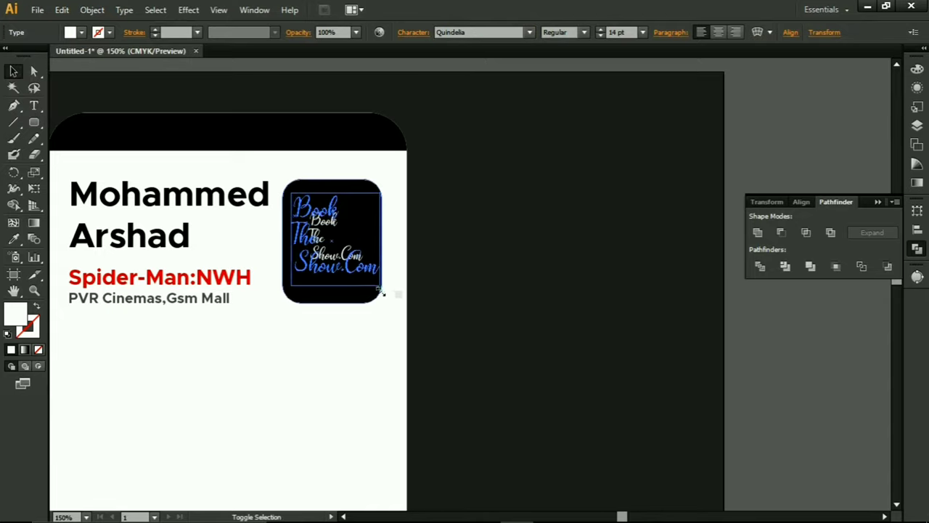
click(467, 264)
- Set the logo text to Poppins Medium and move it up inside the black box
key(t)
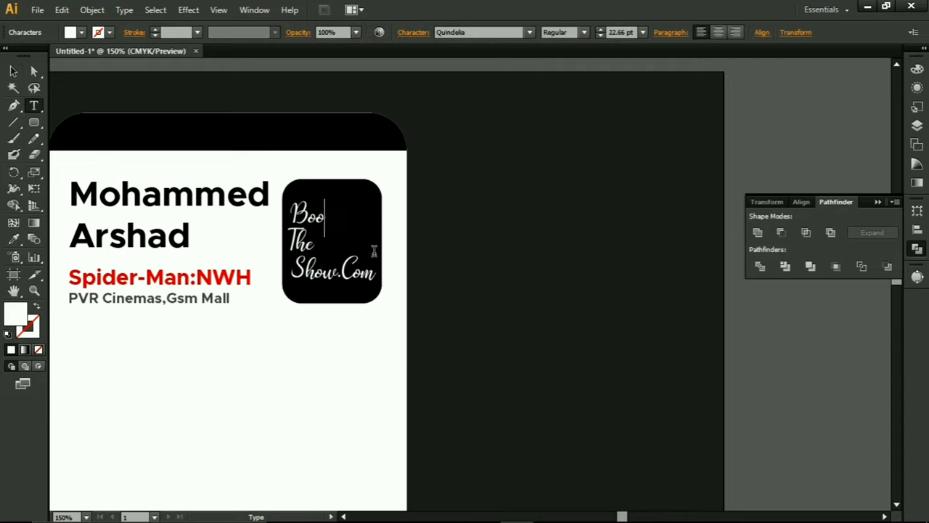
text(k The)
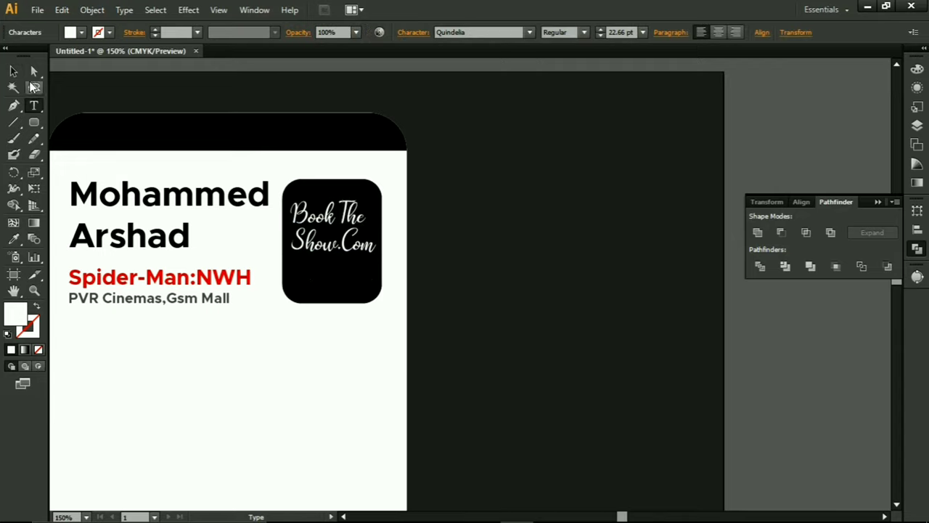
key(ctrl+a)
click(479, 32)
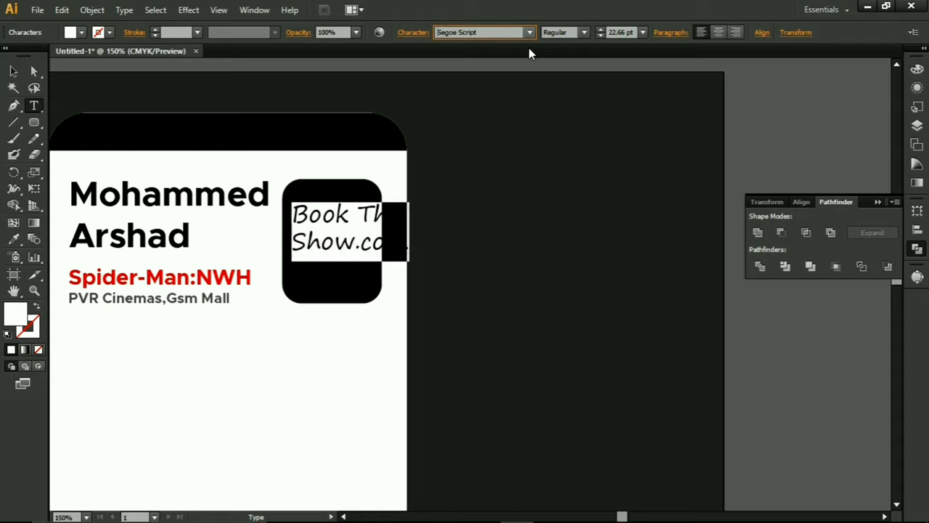
text(Segoe UI)
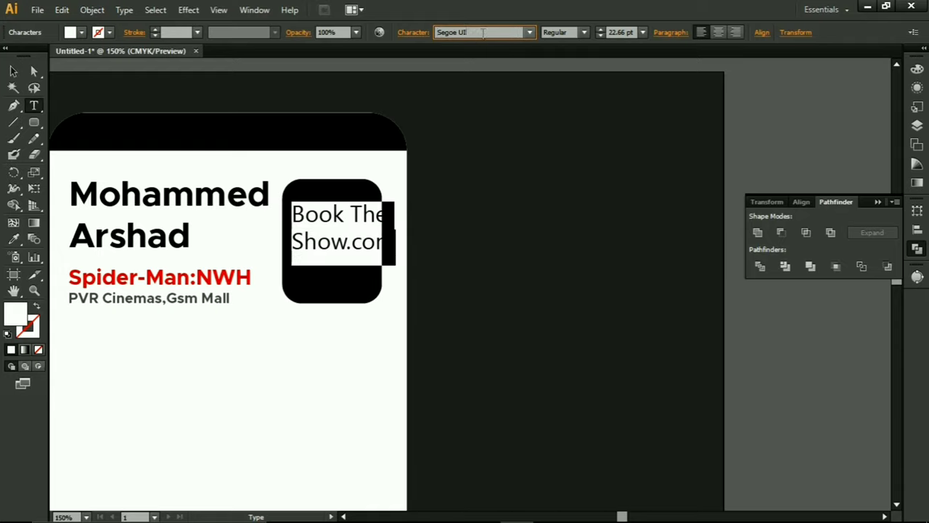
text( HistoricPoppins)
click(585, 31)
click(574, 162)
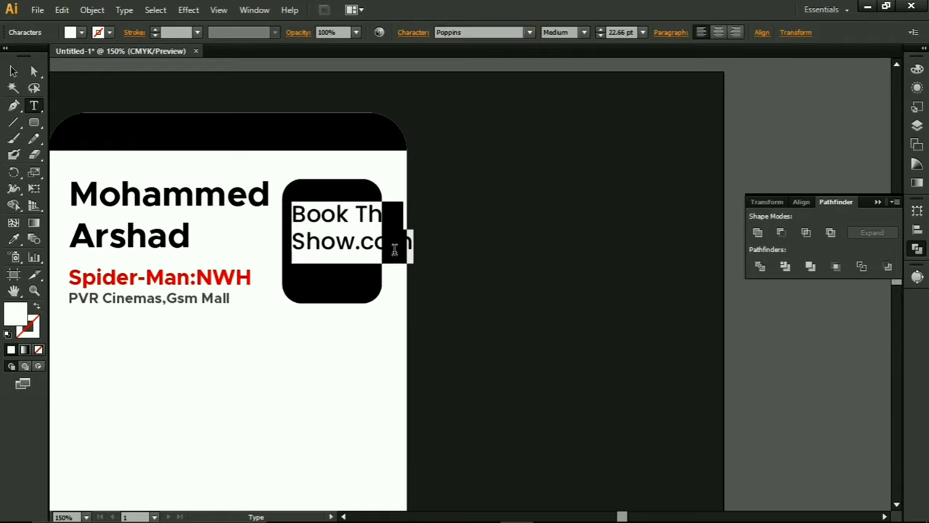
key(Escape)
click(34, 105)
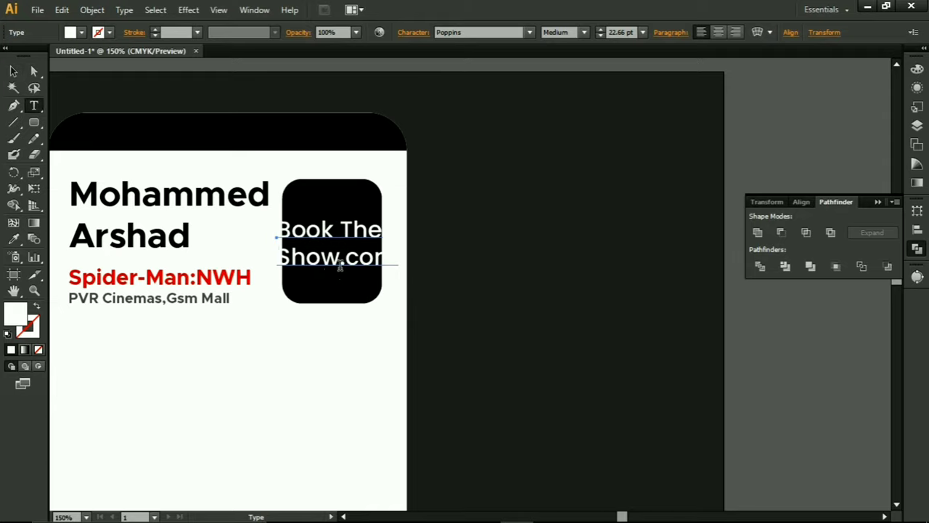
key(v)
drag(337, 266, 344, 243)
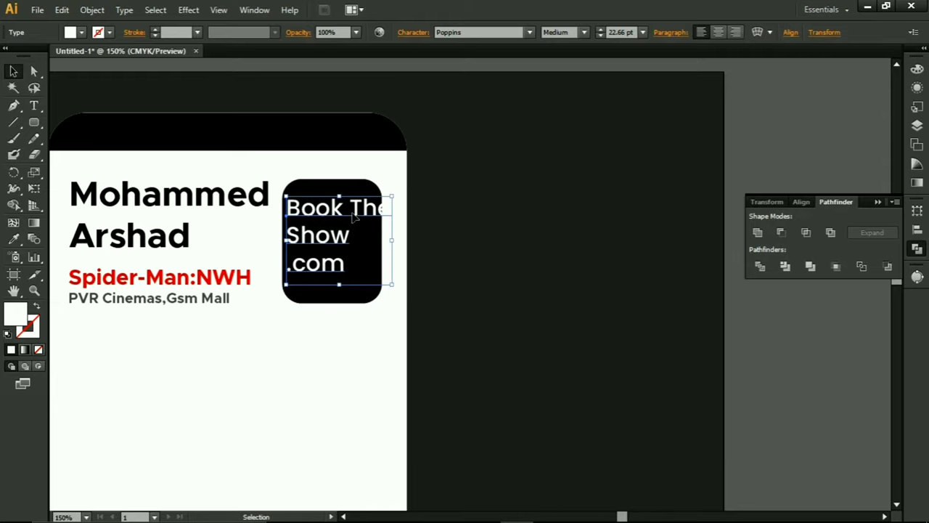
- Switch the logo font from MV Boli to Night Machine and shrink it to fit the box
double_click(344, 243)
key(ctrl+a)
click(479, 31)
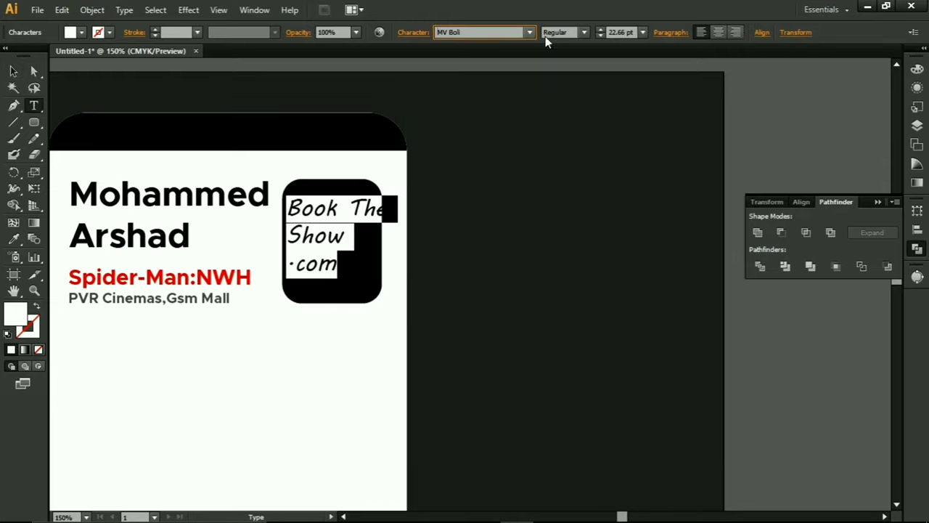
key(Down)
key(Down)
key(Escape)
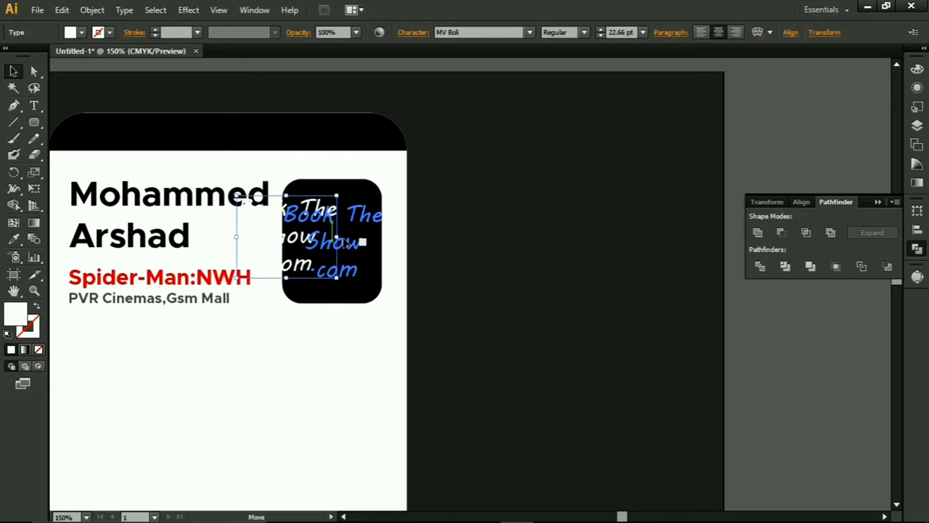
key(Down)
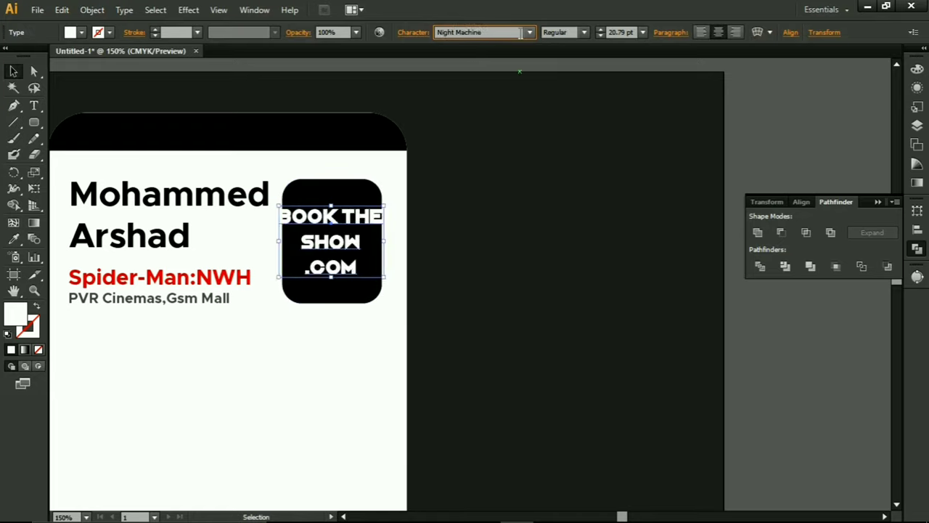
drag(384, 274, 378, 275)
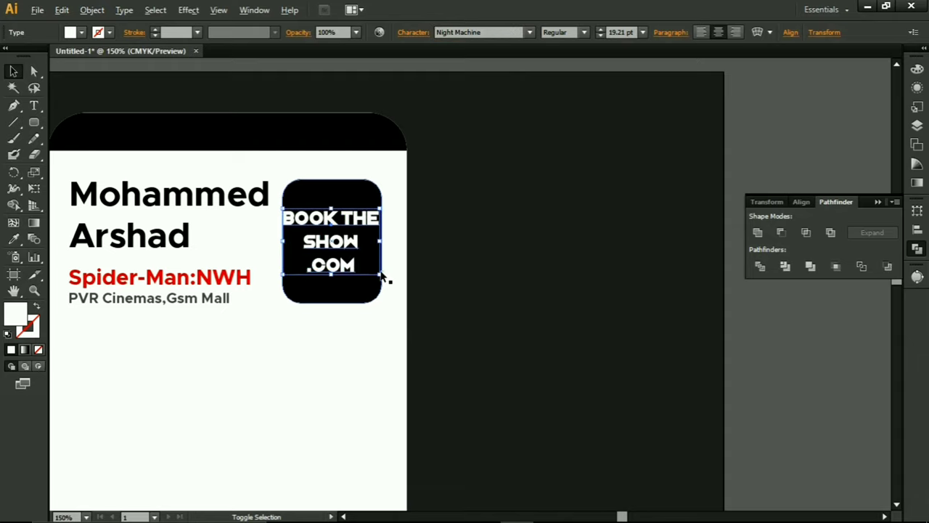
- Copy the cinema line below itself as a 12 pt 'Date' label
click(503, 239)
scroll(509, 249, down, 5)
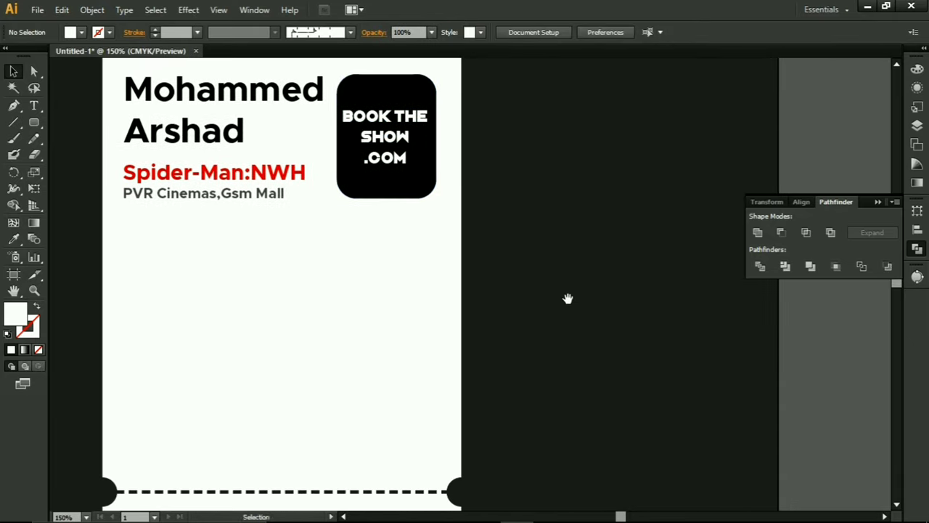
drag(536, 265, 606, 291)
click(257, 153)
drag(257, 152, 280, 182)
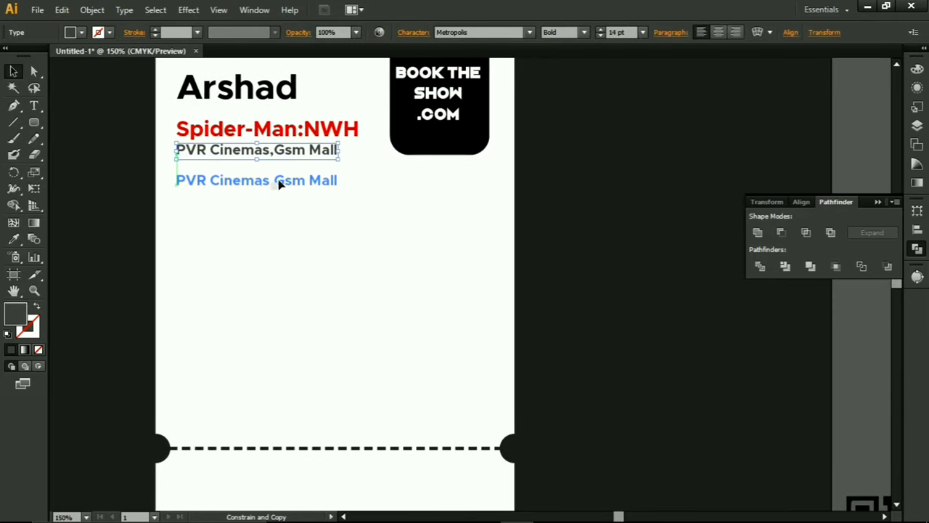
double_click(272, 180)
key(ctrl+a)
text(Date)
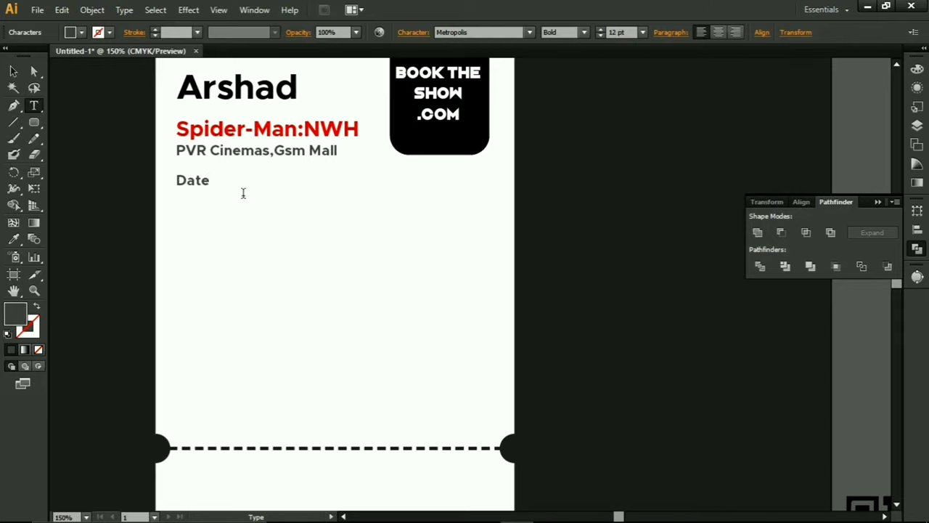
key(ctrl+a)
click(643, 32)
click(657, 138)
- Duplicate the Date label to the right as 'Time' and 'Seat' labels
click(13, 71)
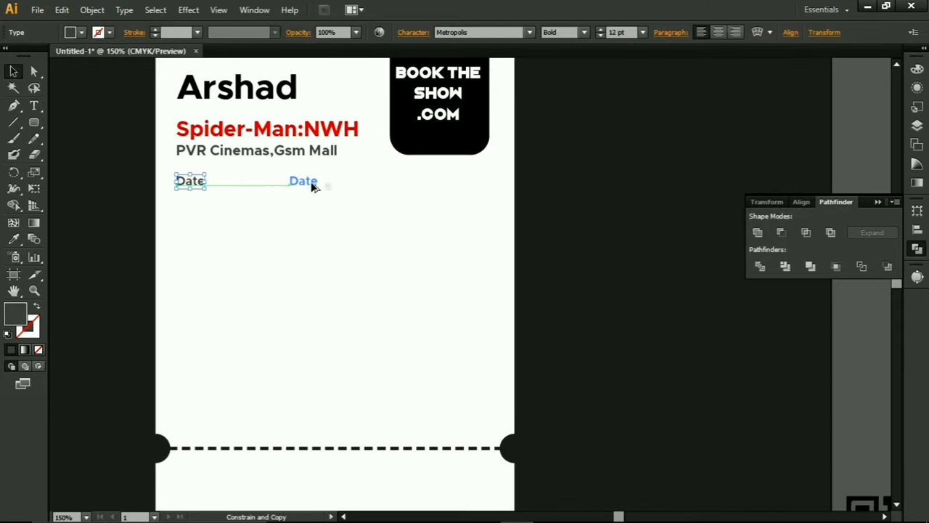
key(t)
drag(312, 186, 436, 184)
key(Escape)
key(t)
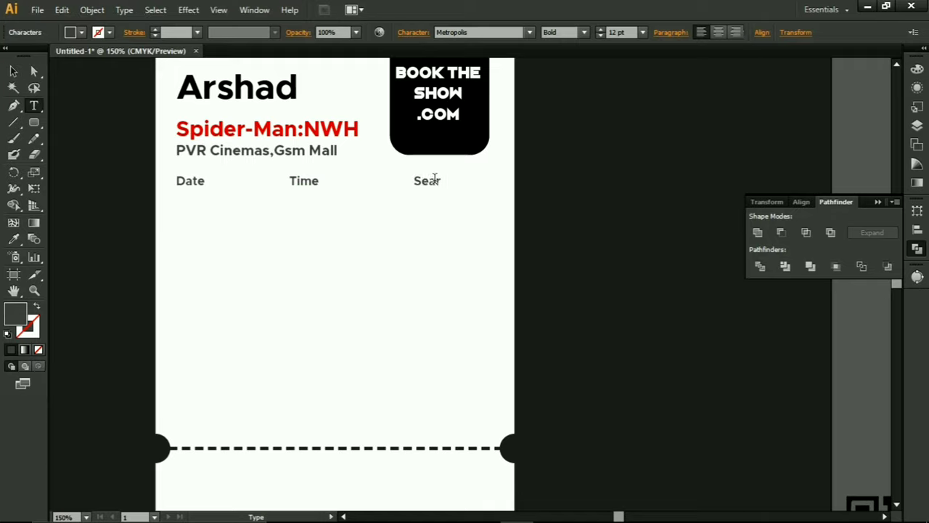
text(t)
key(Escape)
- Add a 14 pt '17th Dec,2021' value beneath the Date label
click(198, 184)
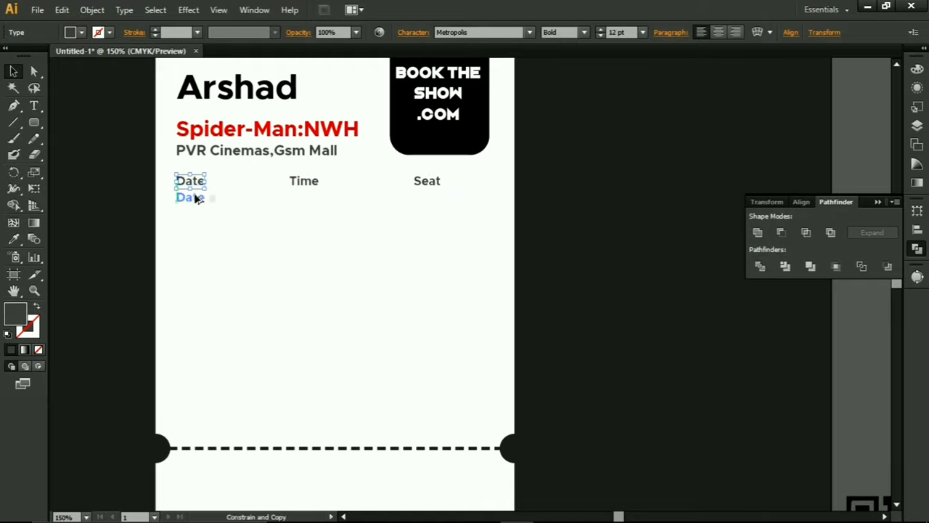
drag(196, 198, 196, 198)
click(642, 32)
click(659, 184)
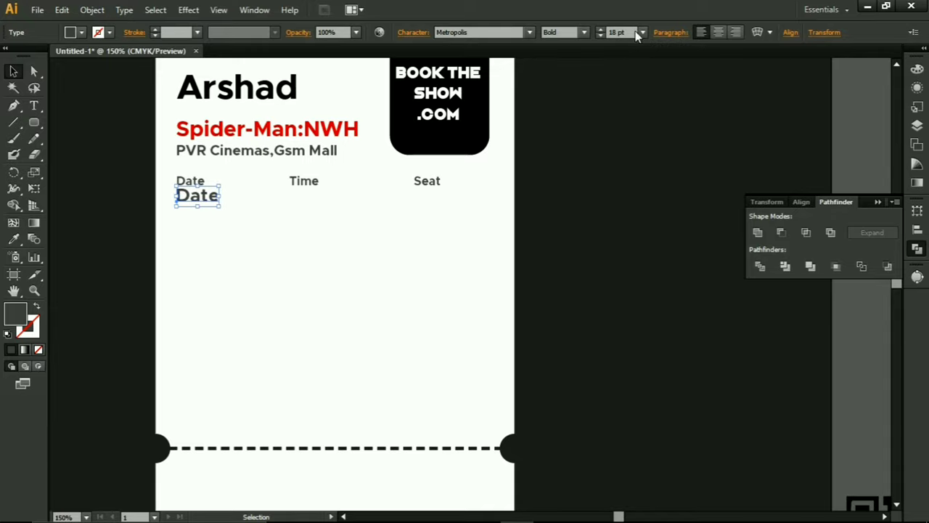
click(642, 32)
click(673, 171)
key(t)
text(17th Dec,20)
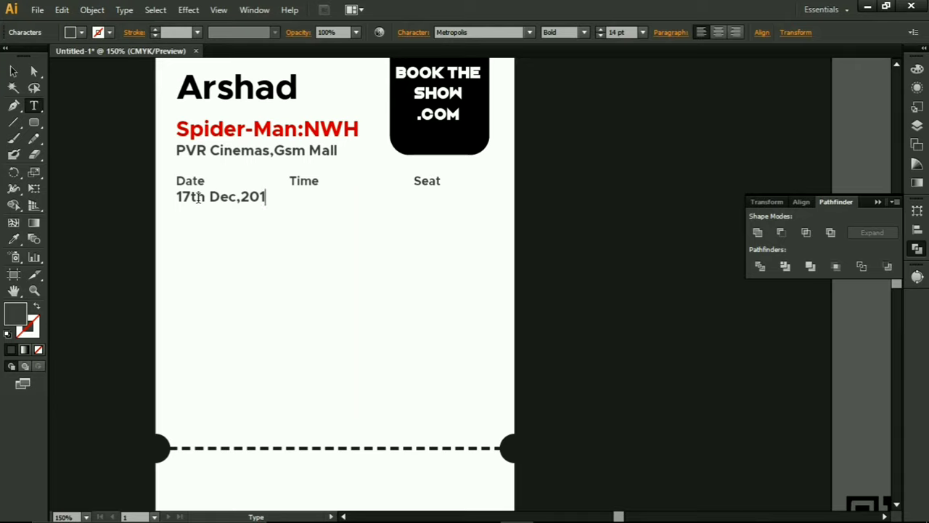
text(1)
key(Escape)
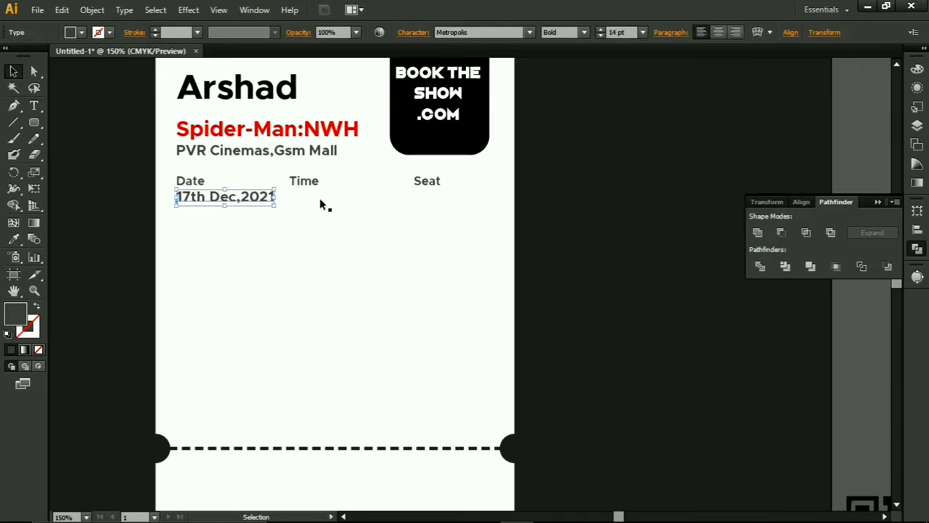
- Shift the Time label right and add a '10:30Am' value beneath it
click(305, 183)
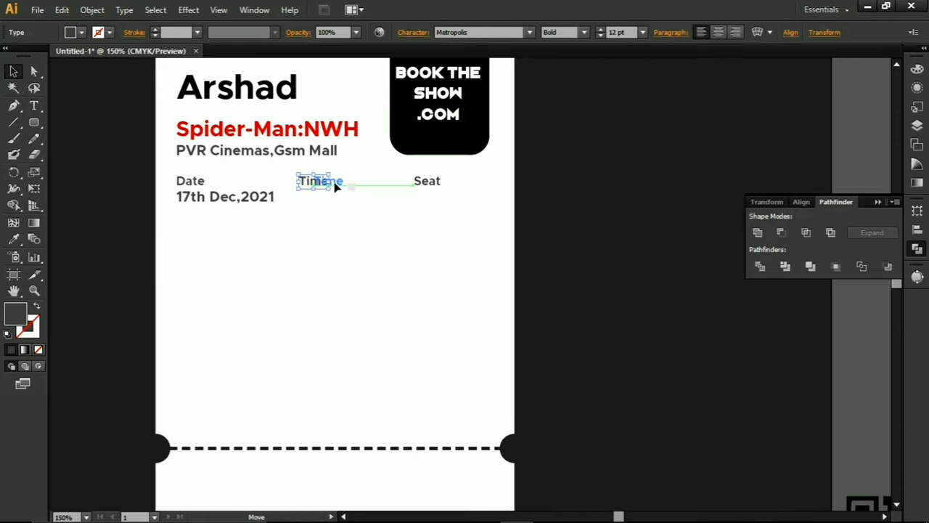
drag(335, 187, 404, 206)
click(268, 198)
key(t)
key(Delete)
key(Delete)
key(Delete)
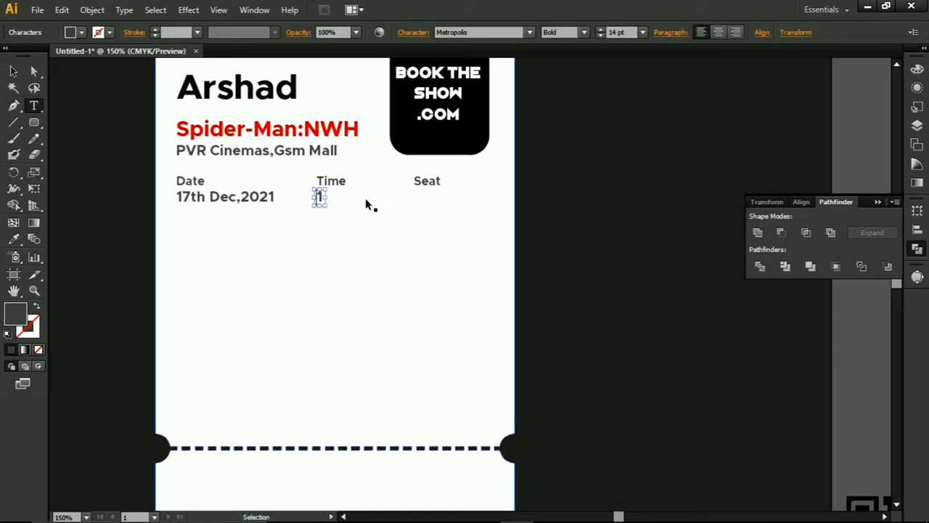
key(Delete)
text(Am)
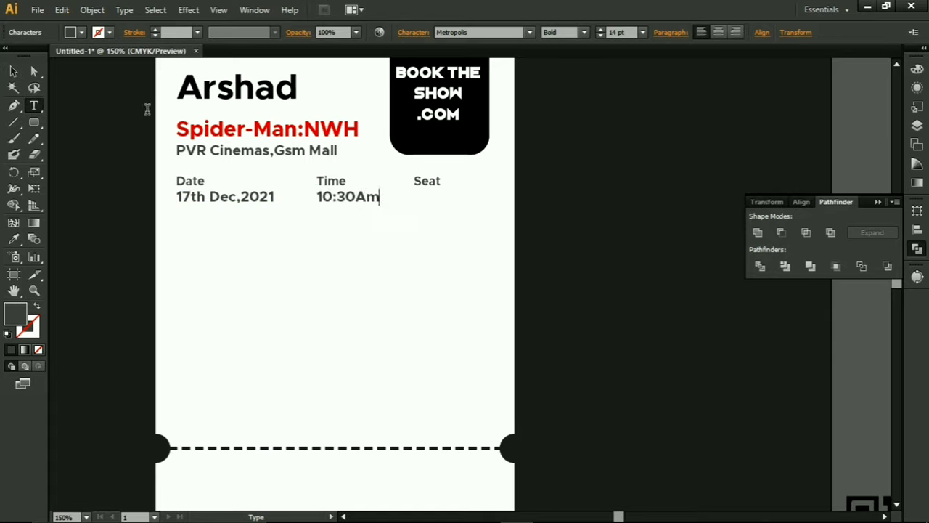
key(Escape)
- Copy the time value under Seat and retype it as 'J12'
key(v)
drag(356, 198, 453, 203)
key(t)
click(414, 197)
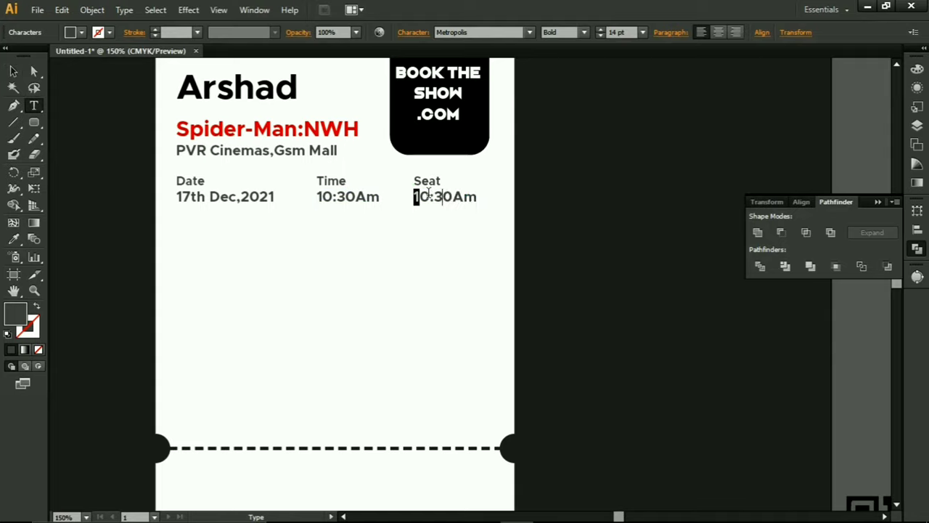
key(Delete)
key(Delete)
key(Delete)
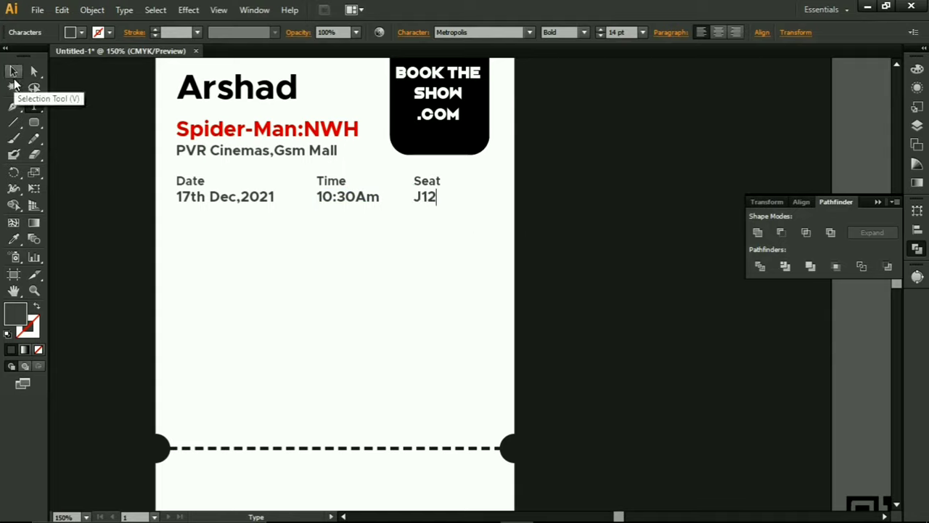
- Fill the date, time and seat values black
click(14, 70)
click(705, 257)
click(350, 200)
click(70, 32)
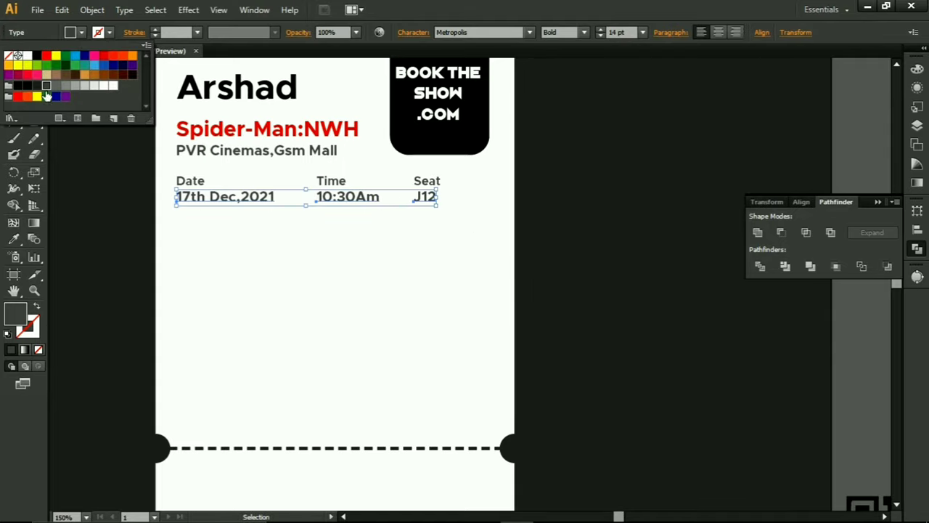
click(32, 91)
click(588, 317)
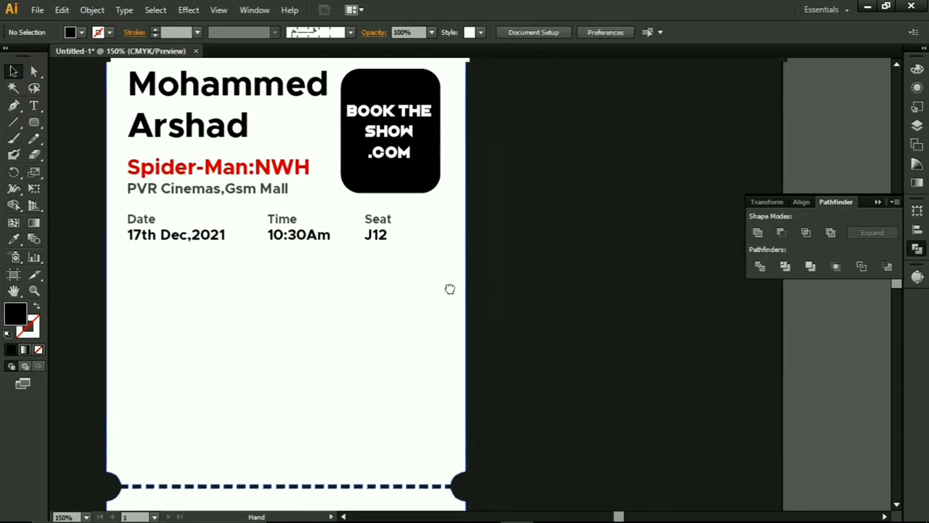
- Select the Date, Time and Seat rows together and enlarge the block
drag(394, 259, 369, 231)
click(392, 240)
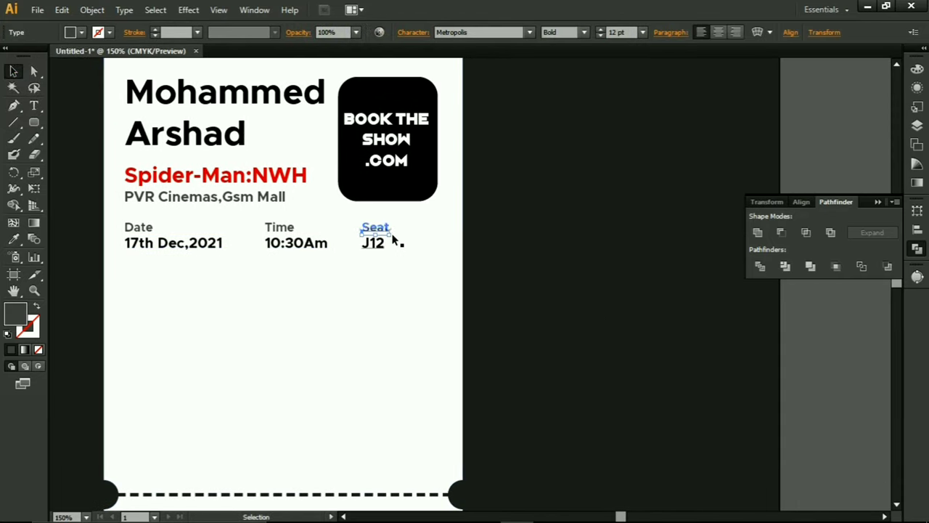
click(400, 256)
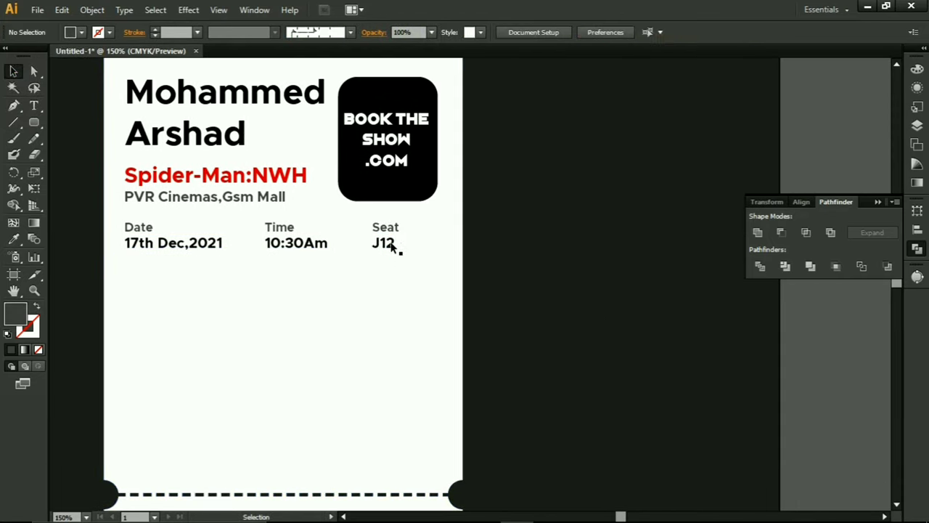
click(385, 243)
shift+click(296, 242)
shift+click(145, 242)
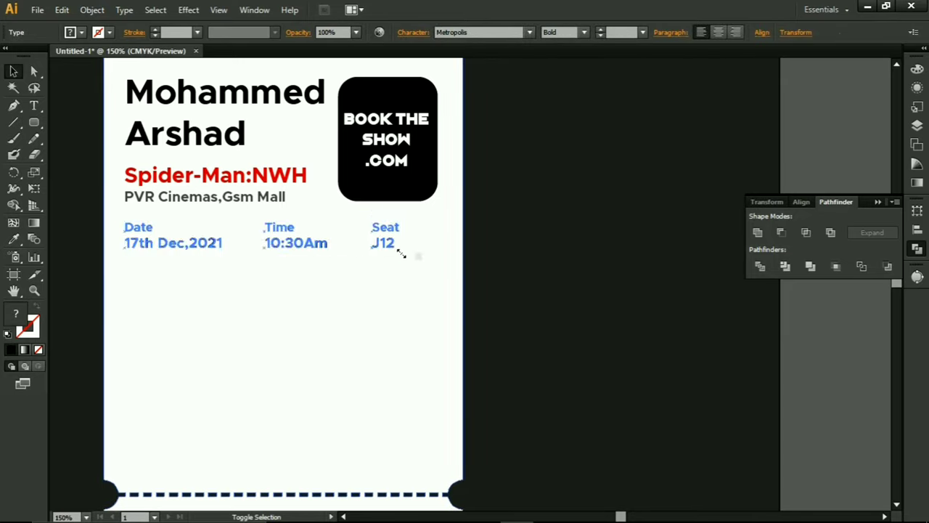
drag(398, 252, 441, 273)
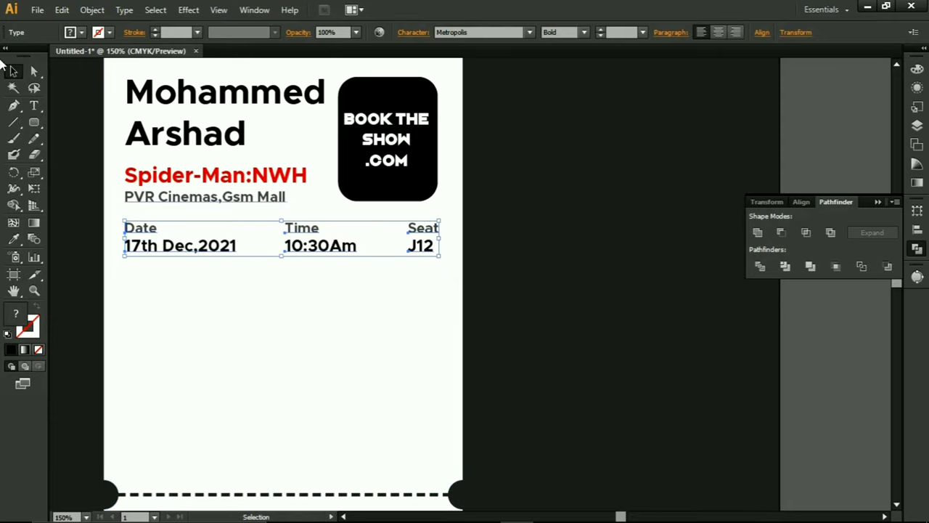
click(421, 263)
- Scroll down and select the QR code beside the ticket
scroll(472, 203, down, 1)
click(427, 201)
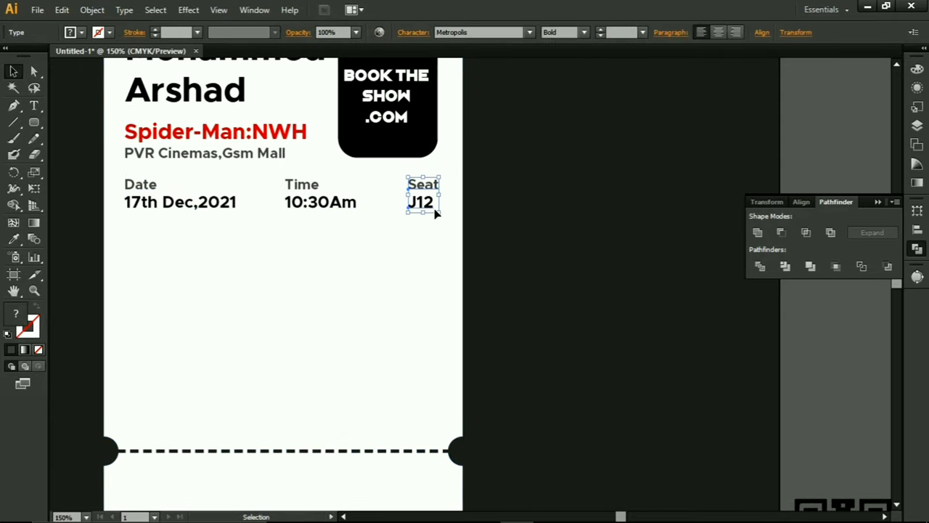
click(501, 224)
scroll(440, 263, down, 1)
click(811, 470)
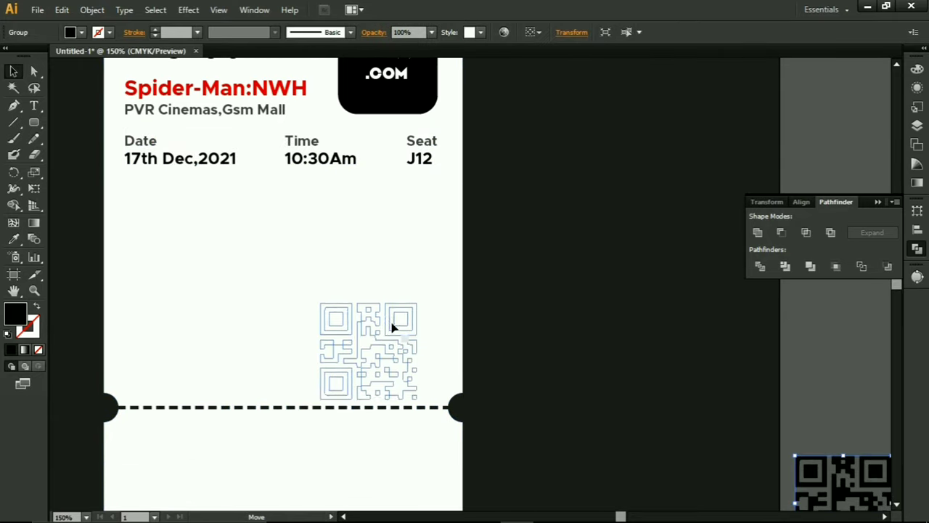
- Draw a rounded rectangle bar below the date row, spanning the ticket width
drag(812, 470, 413, 315)
click(30, 125)
key(ctrl+z)
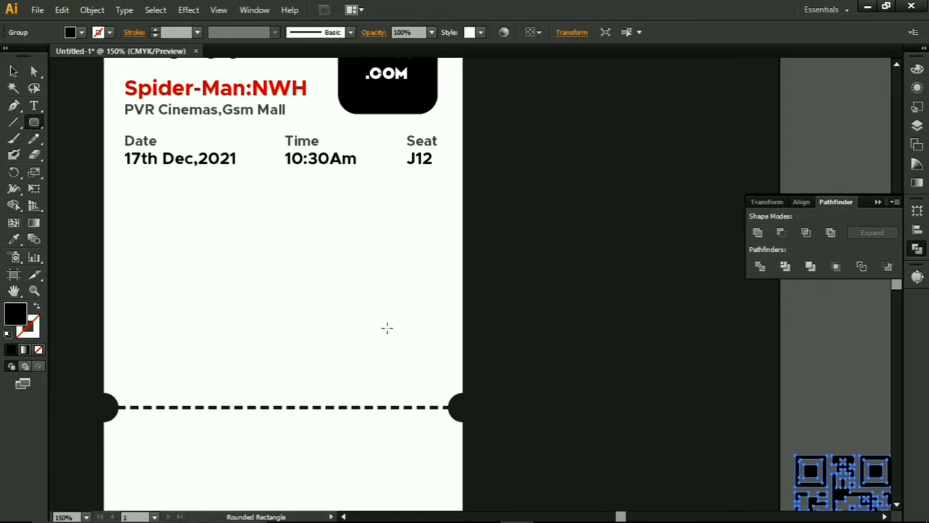
drag(33, 122, 91, 151)
drag(33, 122, 59, 123)
drag(124, 185, 373, 211)
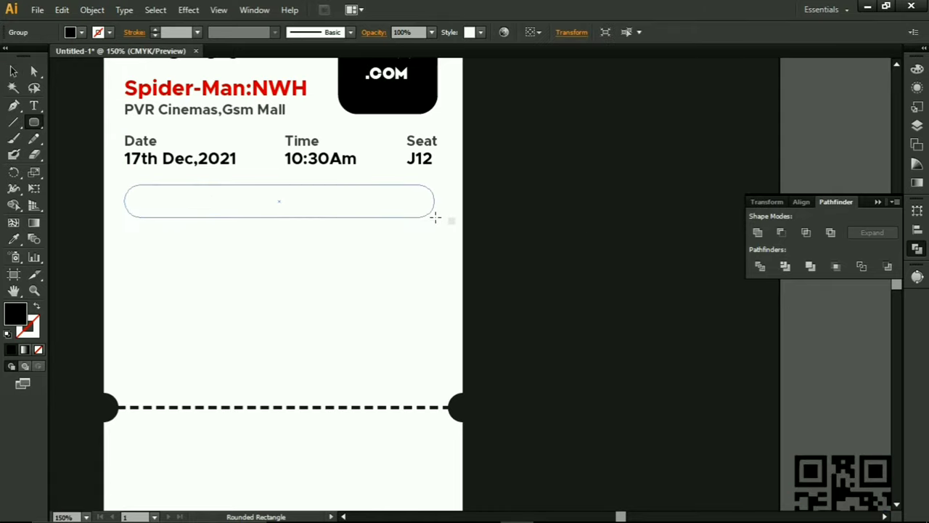
drag(436, 217, 437, 218)
- Fill the rounded bar red
scroll(283, 290, up, 1)
click(81, 31)
click(42, 58)
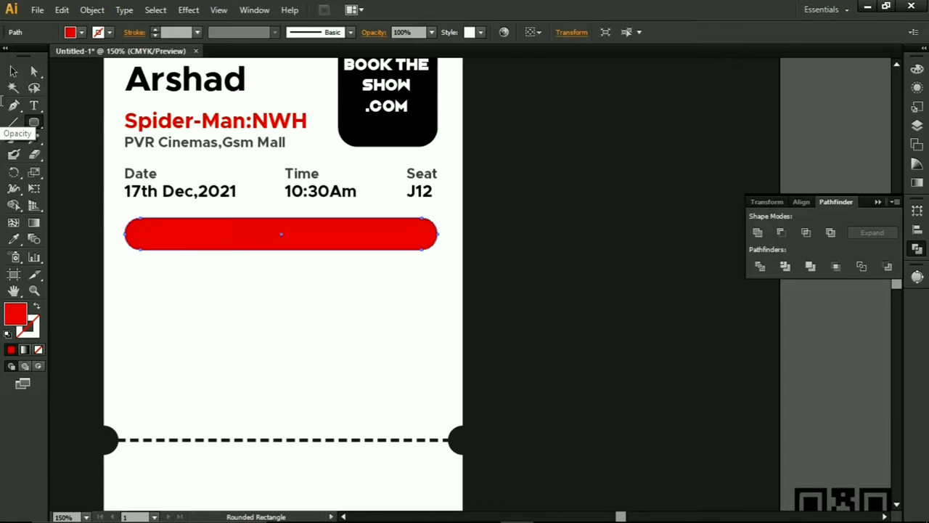
click(13, 70)
click(34, 105)
- Copy the cinema text onto the red bar, retype it as the booking ID label, colour it white
click(189, 143)
mouse_move(189, 143)
alt+shift+mouse_down()
mouse_move(218, 231)
mouse_move(209, 233)
alt+shift+mouse_up()
right_click(209, 234)
key(Escape)
key(t)
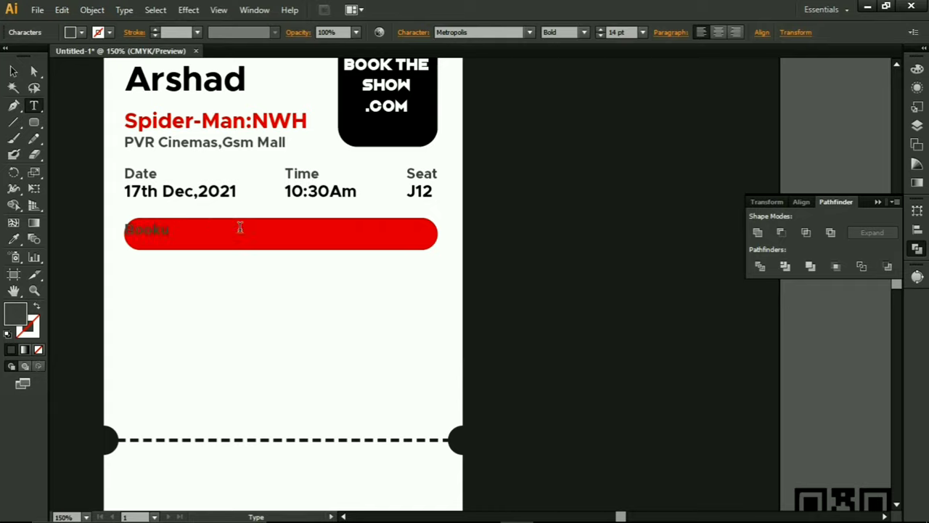
text(ID)
key(ctrl+a)
click(82, 32)
click(112, 86)
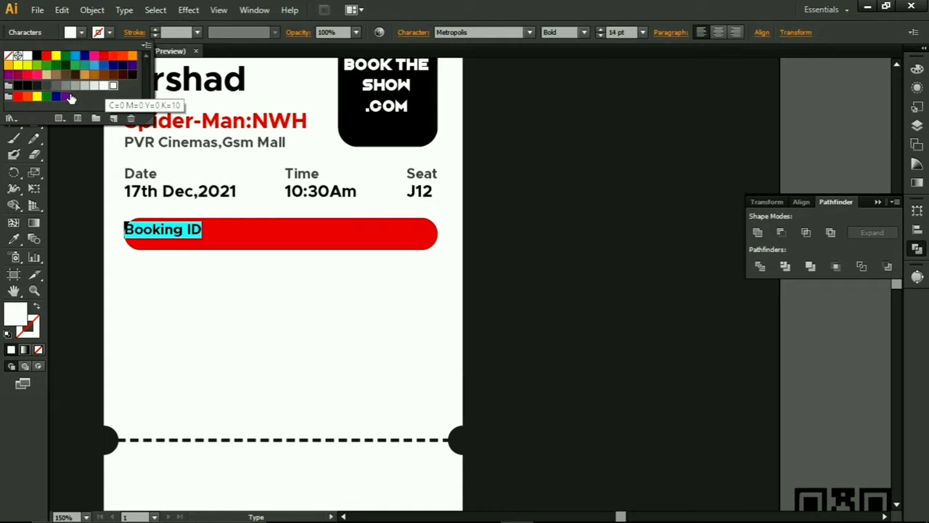
key(Escape)
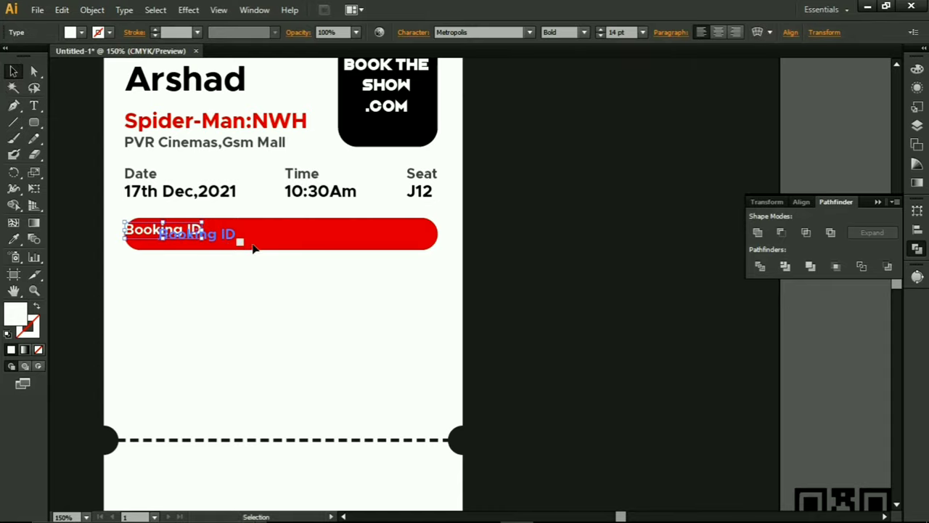
- Make the booking ID text Semi Bold and centre it horizontally on the red bar
drag(253, 248, 247, 248)
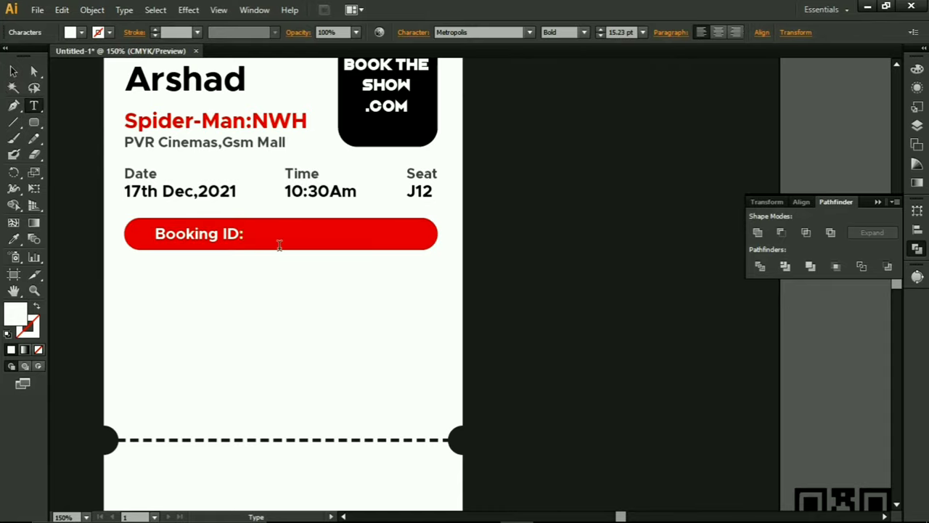
click(585, 32)
click(564, 186)
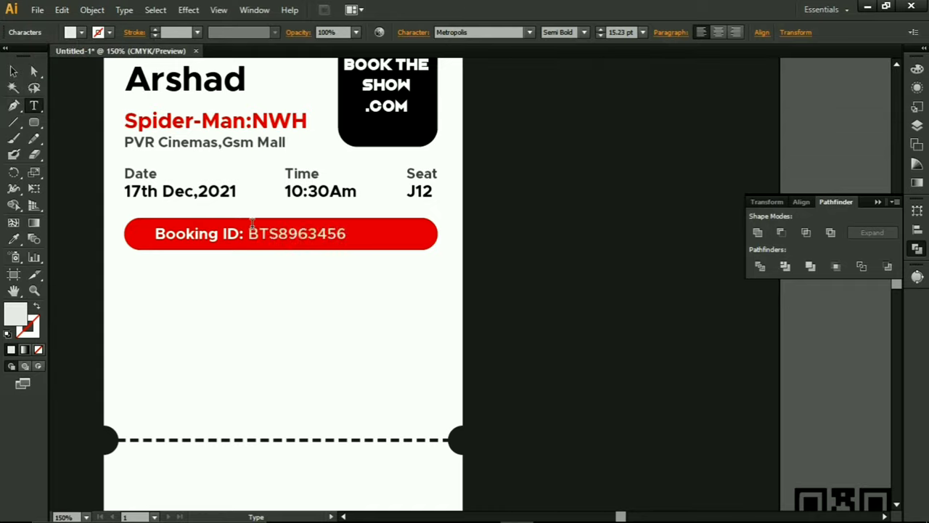
click(13, 71)
shift+click(373, 240)
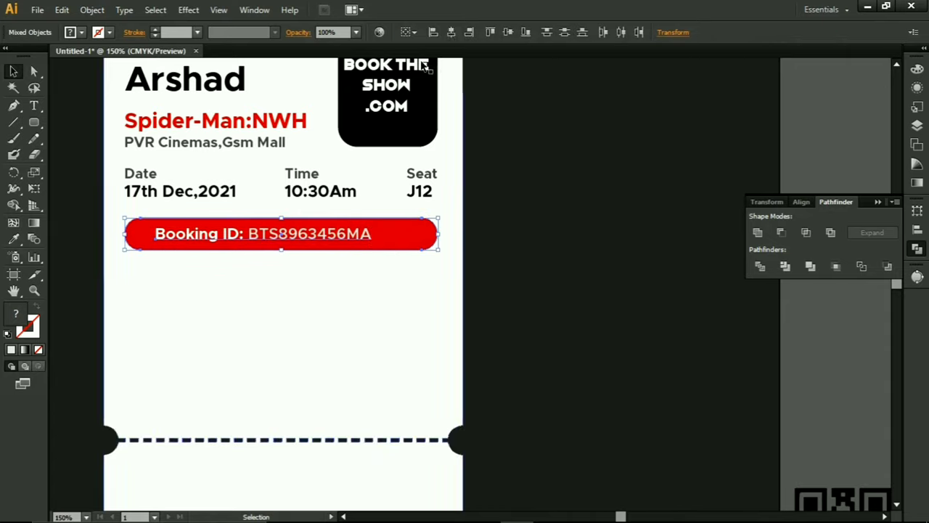
click(451, 32)
drag(381, 245, 390, 243)
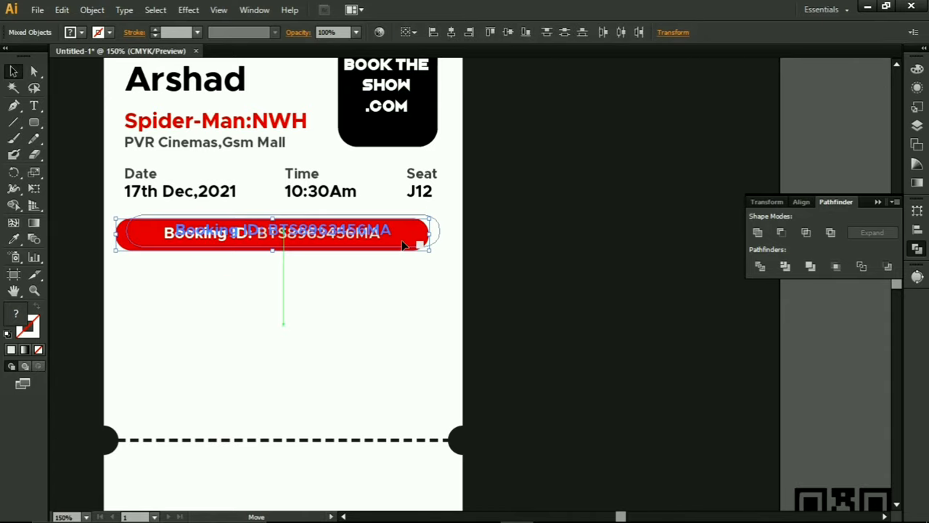
click(517, 283)
- Move the QR code onto the ticket below the booking bar and bring it to front
scroll(460, 300, up, 1)
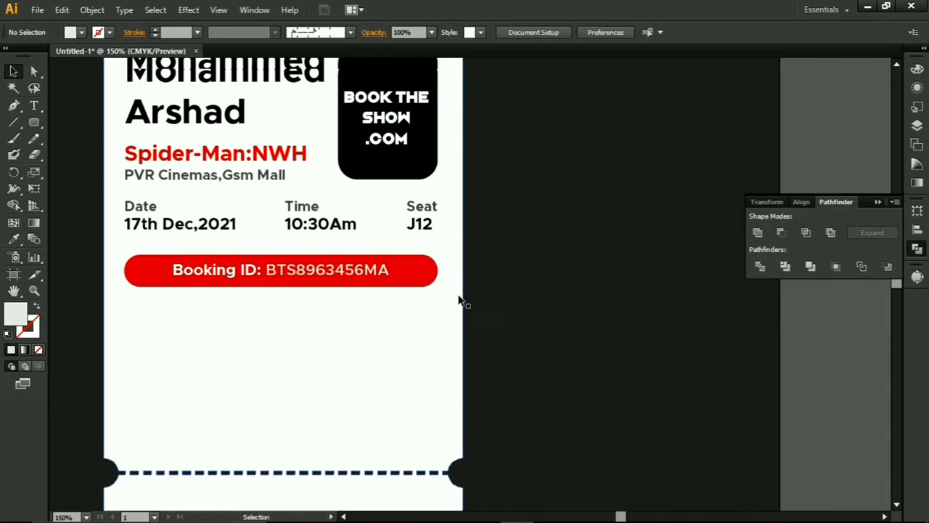
scroll(405, 322, down, 3)
scroll(675, 473, up, 1)
drag(842, 494, 328, 283)
right_click(389, 302)
click(571, 416)
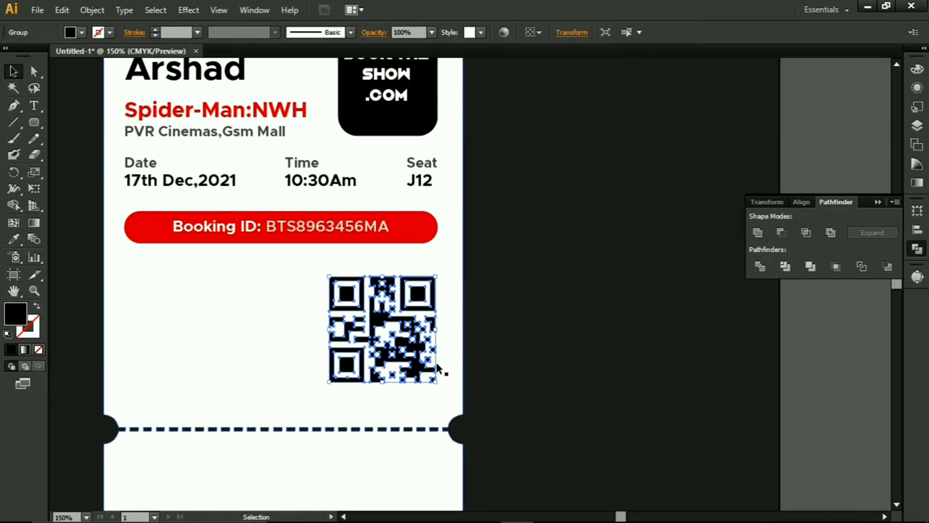
click(114, 120)
- Lower the red booking bar slightly
right_click(403, 235)
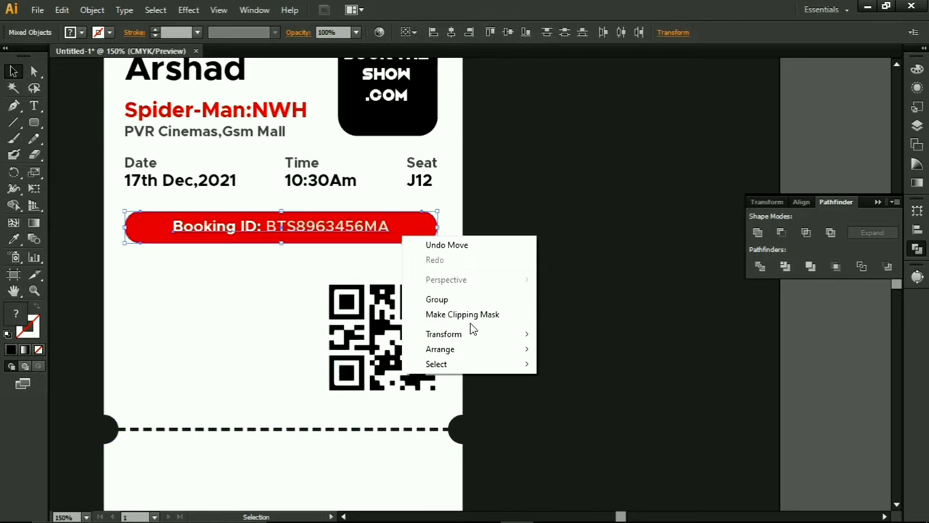
click(681, 324)
drag(341, 227, 344, 239)
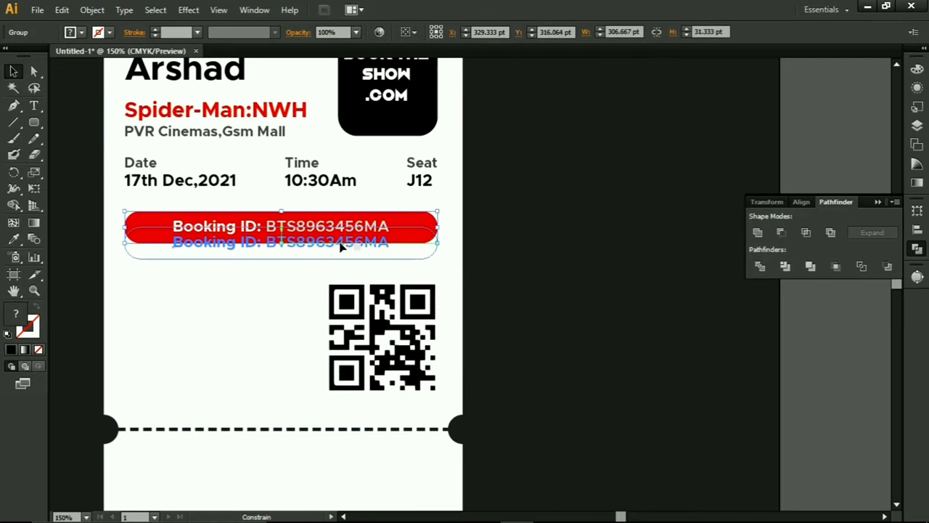
- Move the Date/Time/Seat row down to sit evenly above the red bar
click(305, 203)
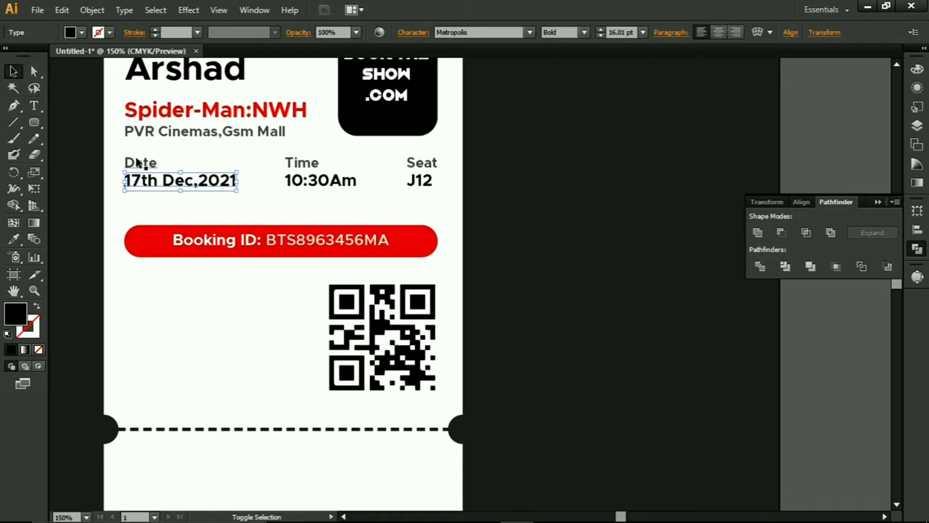
click(421, 180)
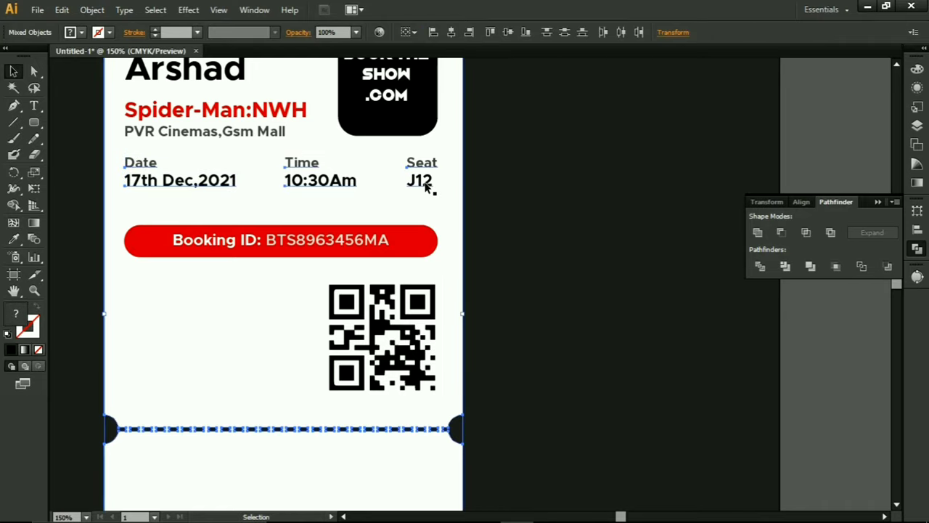
right_click(336, 178)
right_click(304, 179)
right_click(175, 180)
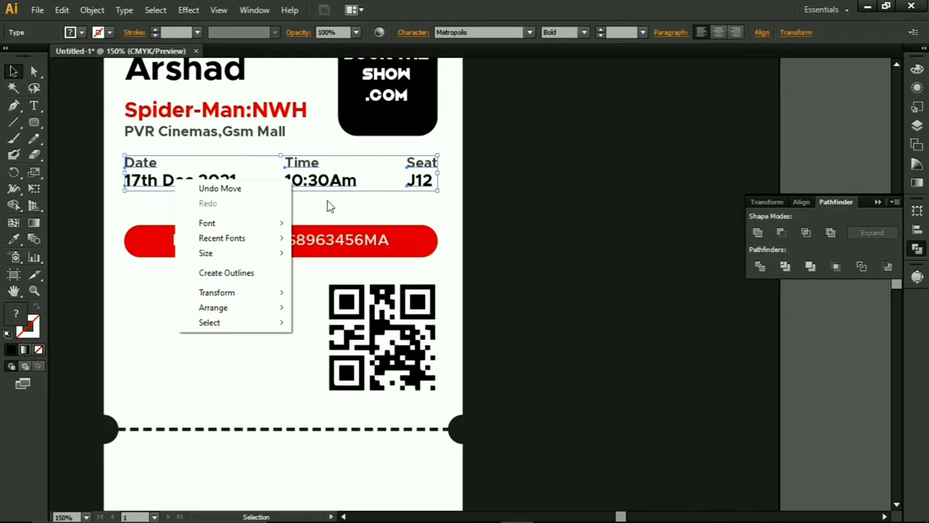
click(363, 221)
mouse_move(321, 177)
mouse_down()
mouse_move(323, 211)
mouse_move(320, 191)
mouse_up()
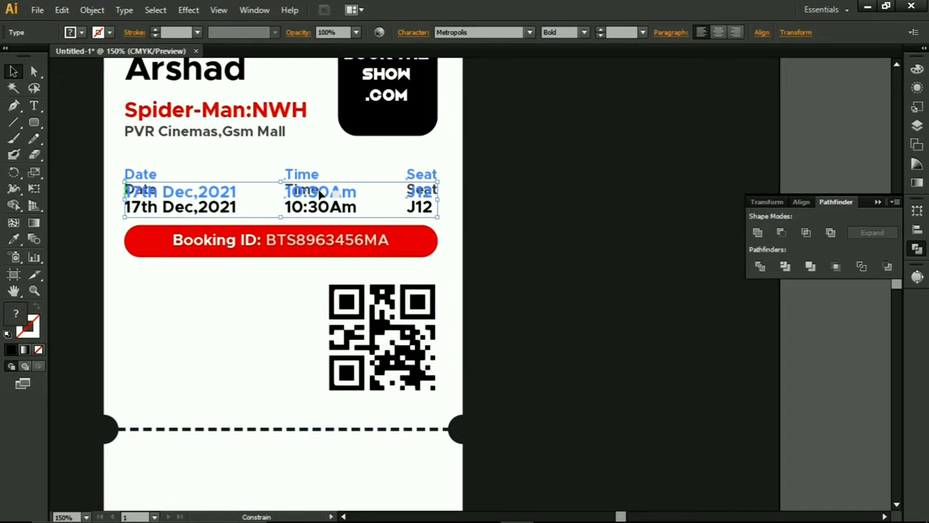
click(649, 273)
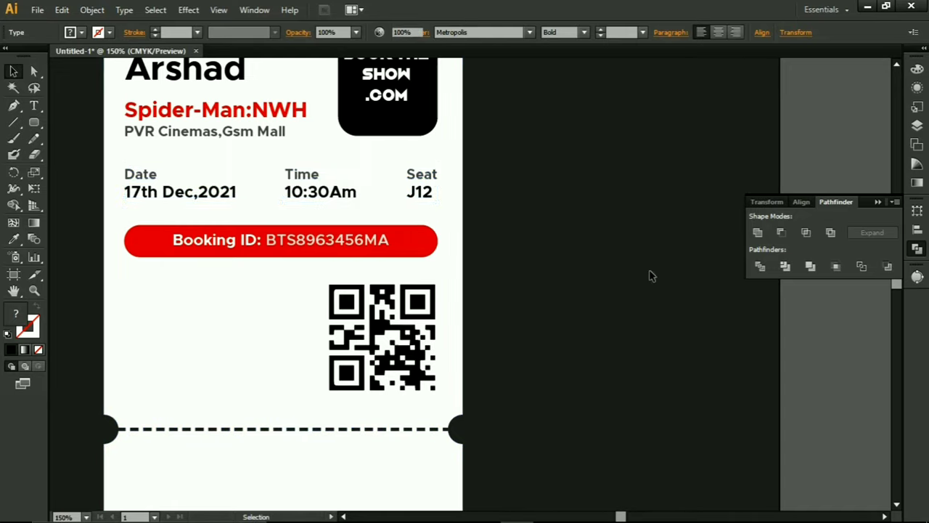
key(ctrl+minus)
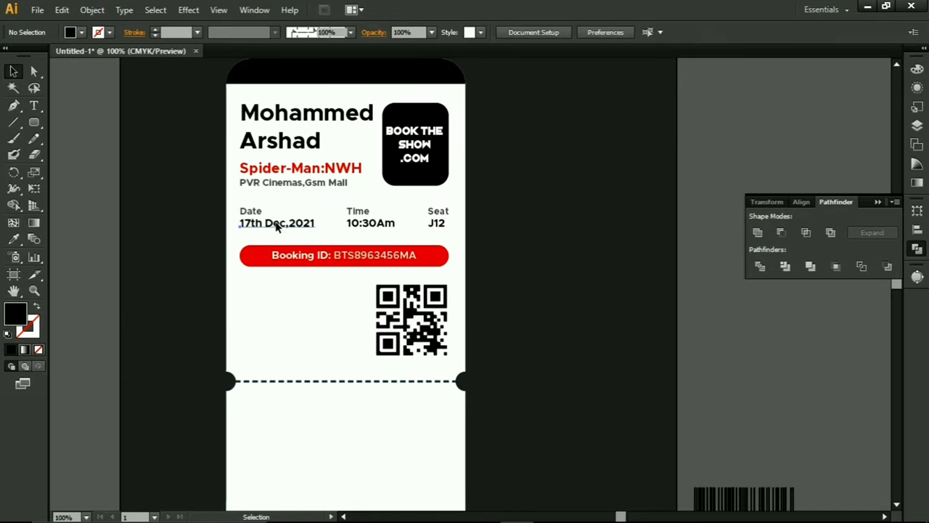
- Place a large $49 price beside the QR code with a small superscript dollar sign
drag(277, 226, 300, 314)
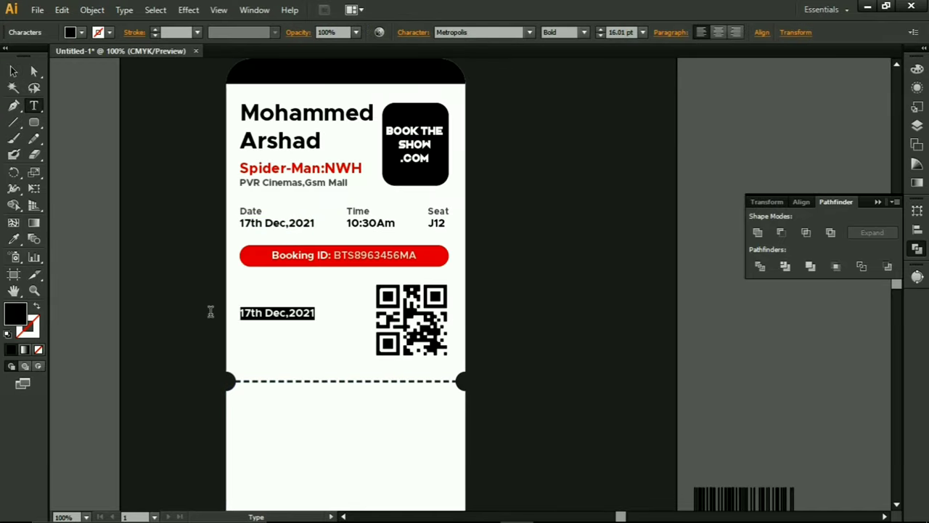
text($49)
key(Escape)
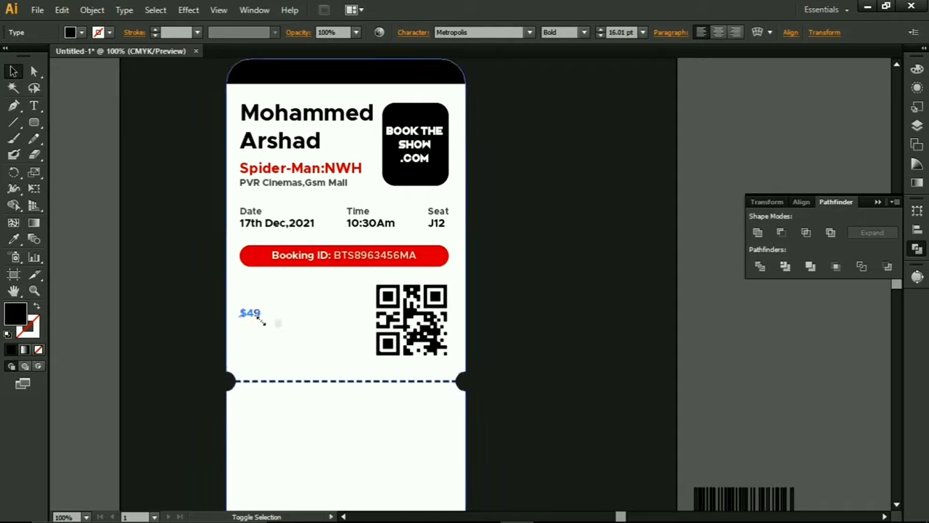
mouse_move(263, 319)
mouse_down()
mouse_move(343, 367)
mouse_move(339, 331)
mouse_up()
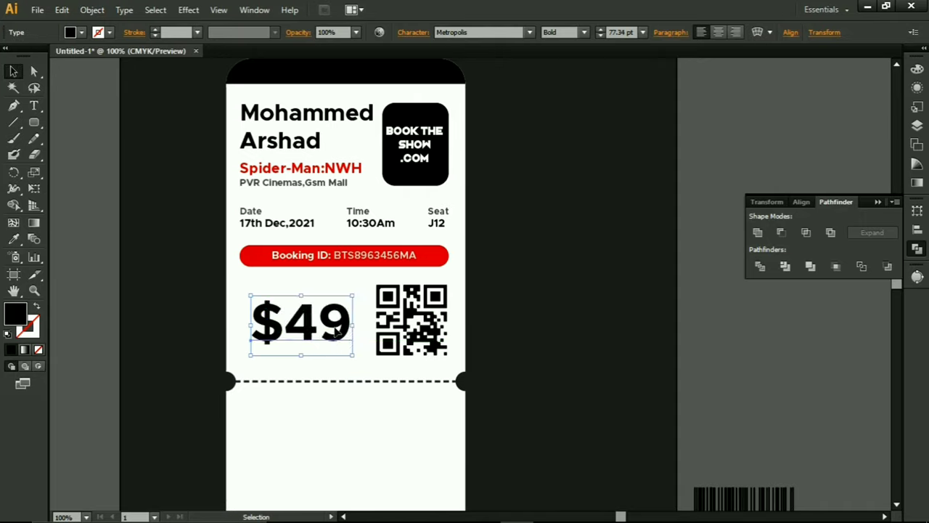
drag(251, 319, 284, 319)
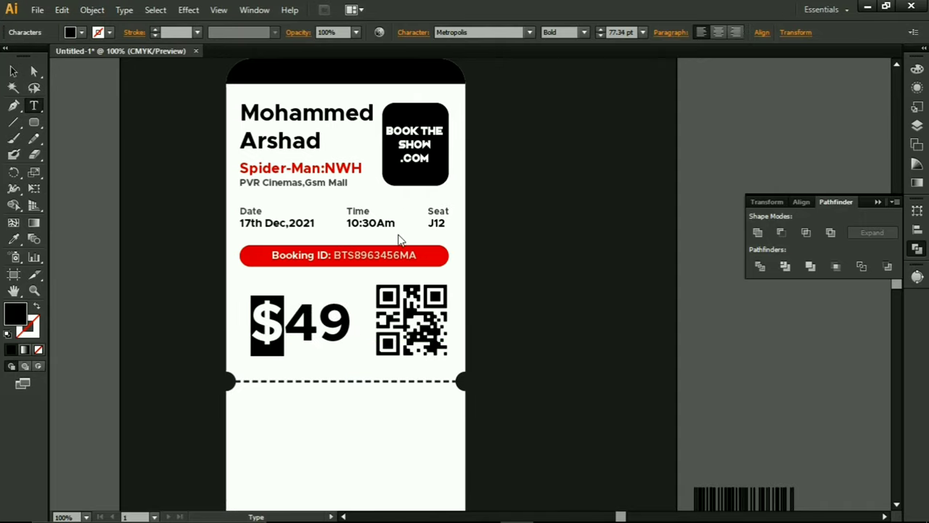
click(413, 32)
click(344, 177)
key(Escape)
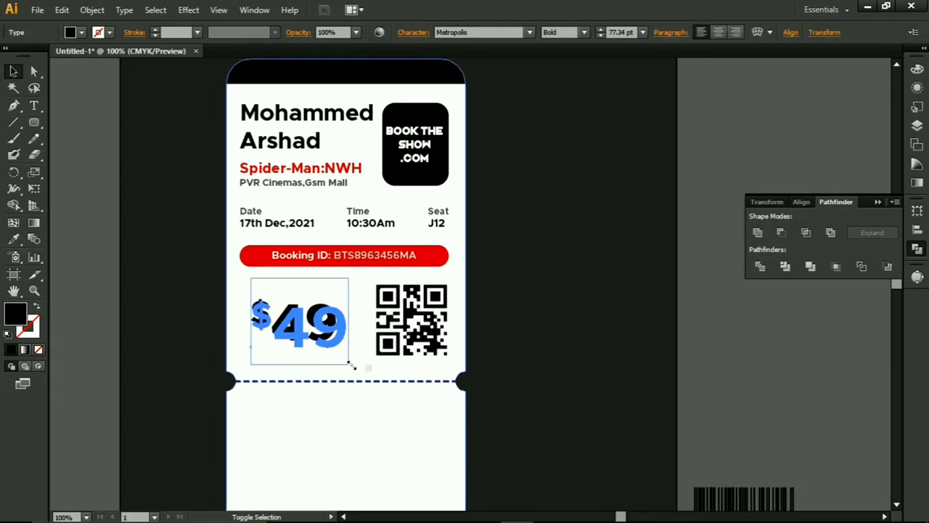
drag(352, 365, 352, 367)
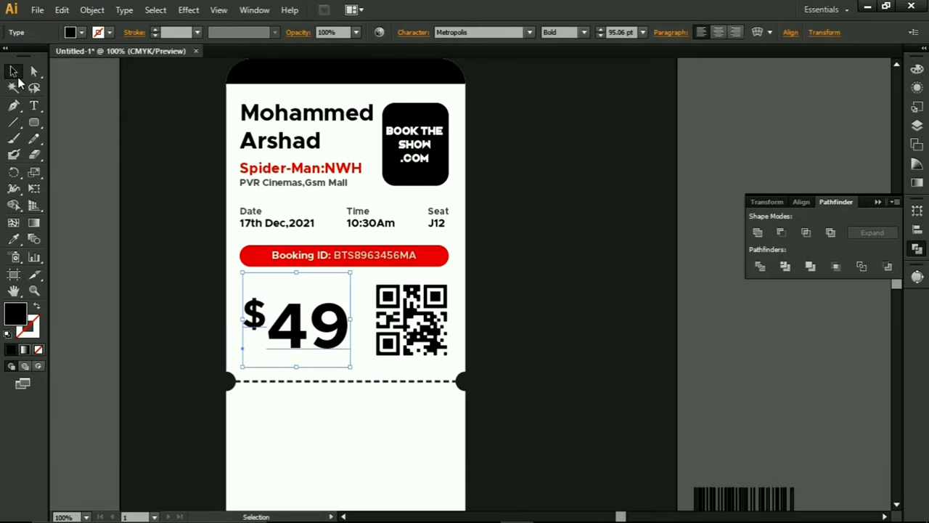
click(748, 379)
- Nudge the $49 price slightly to the right beside the QR code
scroll(632, 413, down, 2)
drag(325, 286, 383, 294)
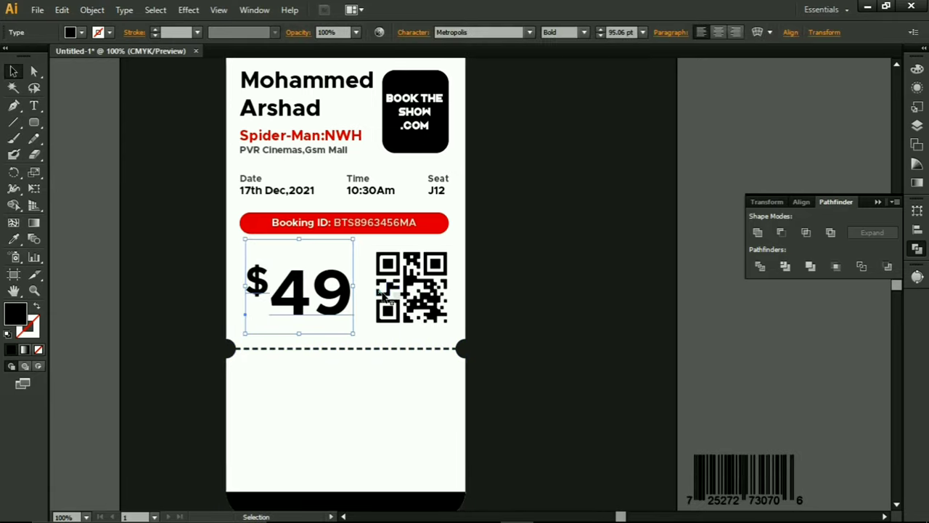
click(580, 337)
scroll(598, 378, down, 1)
click(341, 289)
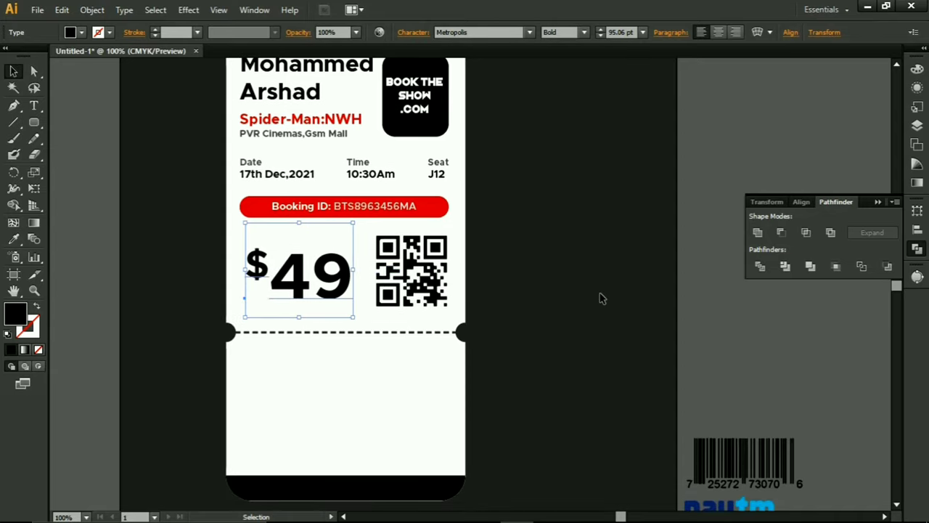
click(566, 301)
scroll(566, 300, up, 2)
scroll(450, 240, up, 1)
- Slightly reposition the Book the Show logo near the movie and cinema text
click(342, 182)
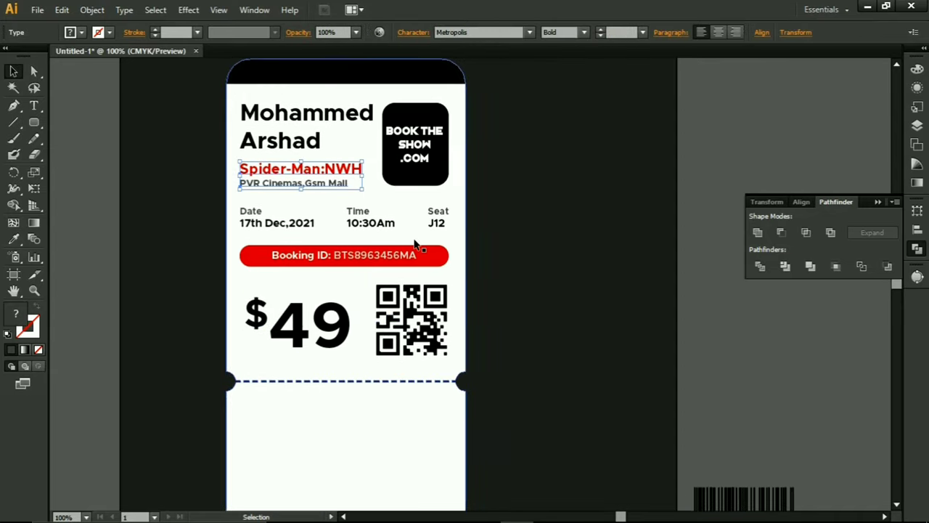
click(414, 154)
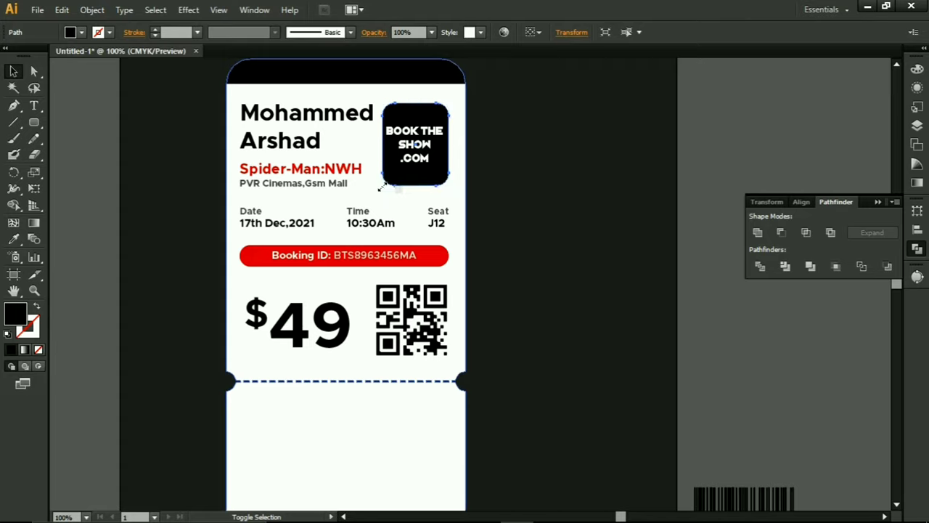
drag(380, 188, 377, 189)
click(566, 211)
scroll(508, 182, down, 1)
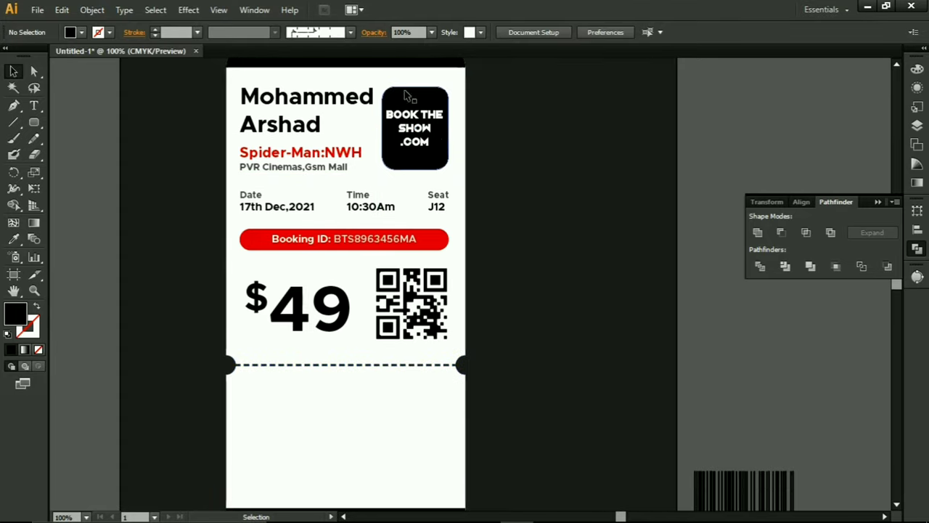
scroll(458, 137, down, 1)
scroll(390, 222, down, 3)
- Move the barcode onto the ticket's lower stub and zoom in on it
scroll(389, 221, down, 2)
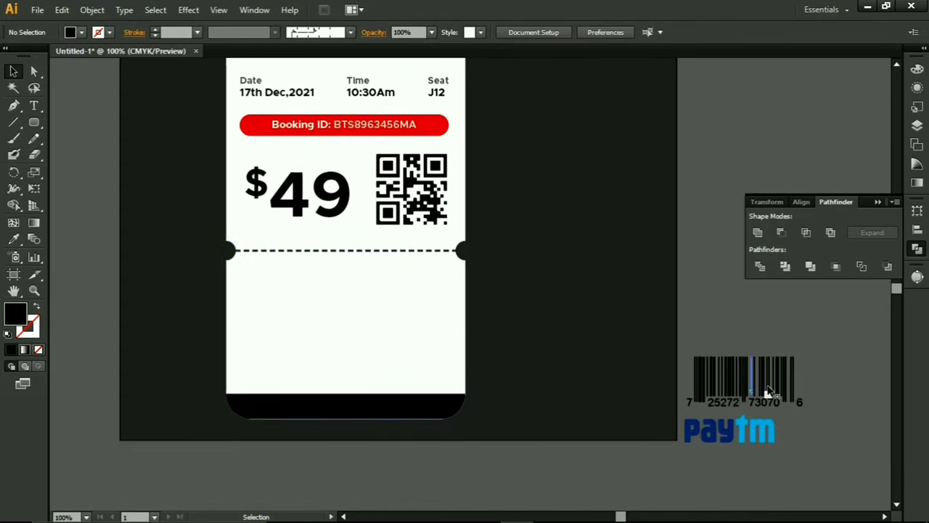
mouse_move(754, 381)
mouse_down()
mouse_move(368, 352)
mouse_move(330, 388)
mouse_up()
click(373, 334)
key(ctrl+equal)
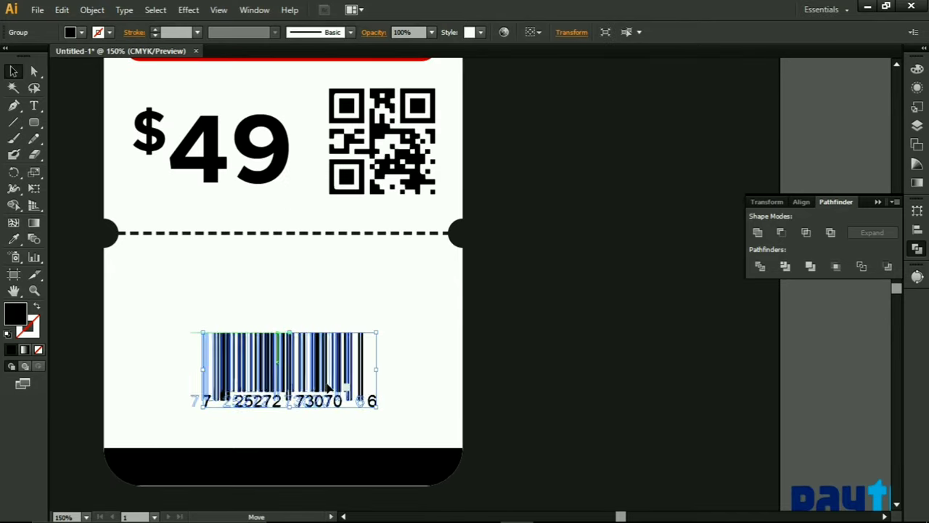
- Bring the Paytm logo onto the stub in front of the ticket and shrink it
click(625, 336)
mouse_move(844, 493)
mouse_down()
mouse_move(332, 279)
mouse_move(323, 267)
mouse_up()
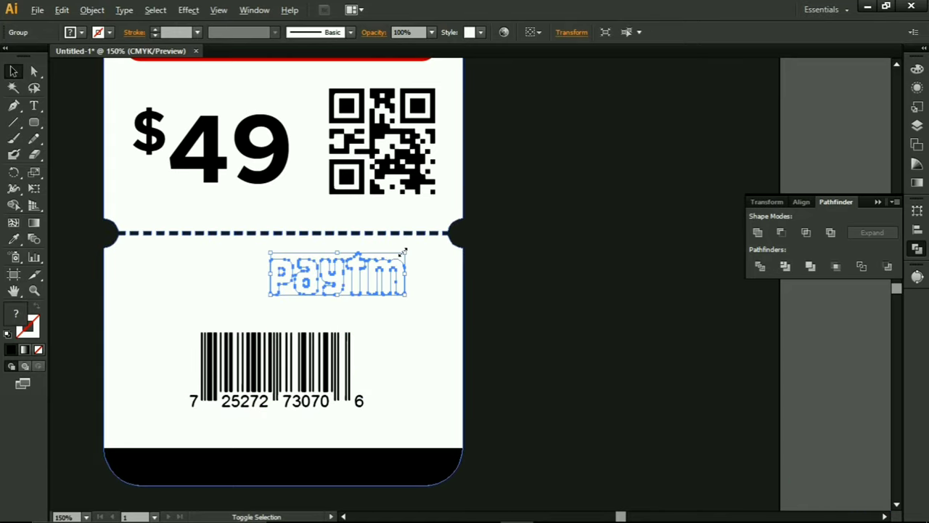
right_click(391, 266)
click(559, 380)
mouse_move(381, 269)
mouse_down()
mouse_move(385, 261)
mouse_move(363, 266)
mouse_up()
- Enlarge the barcode and set the Paytm logo just above it
click(276, 363)
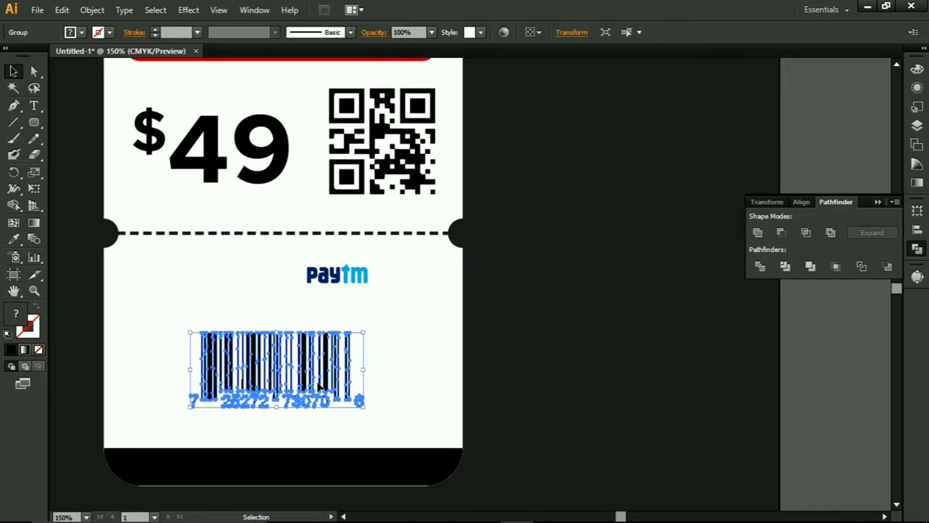
drag(350, 332, 367, 315)
drag(341, 274, 352, 292)
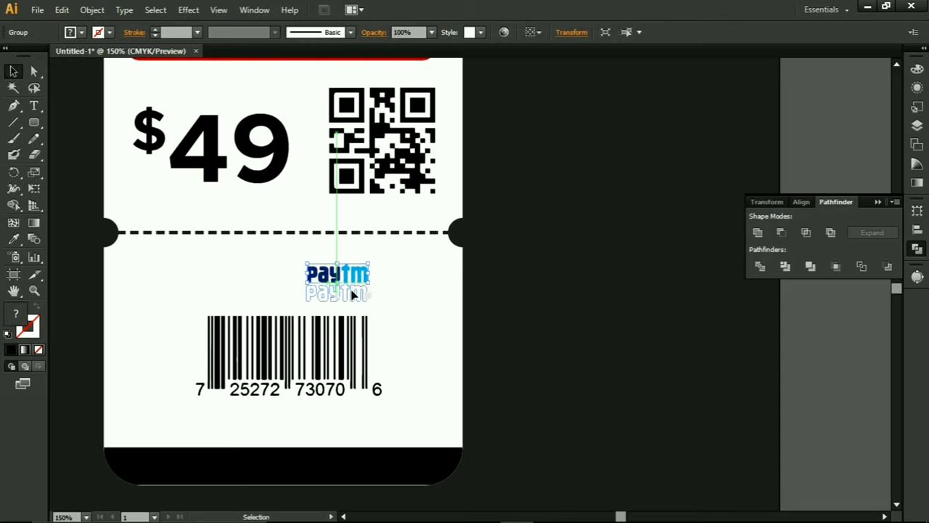
scroll(291, 232, up, 1)
drag(224, 79, 264, 301)
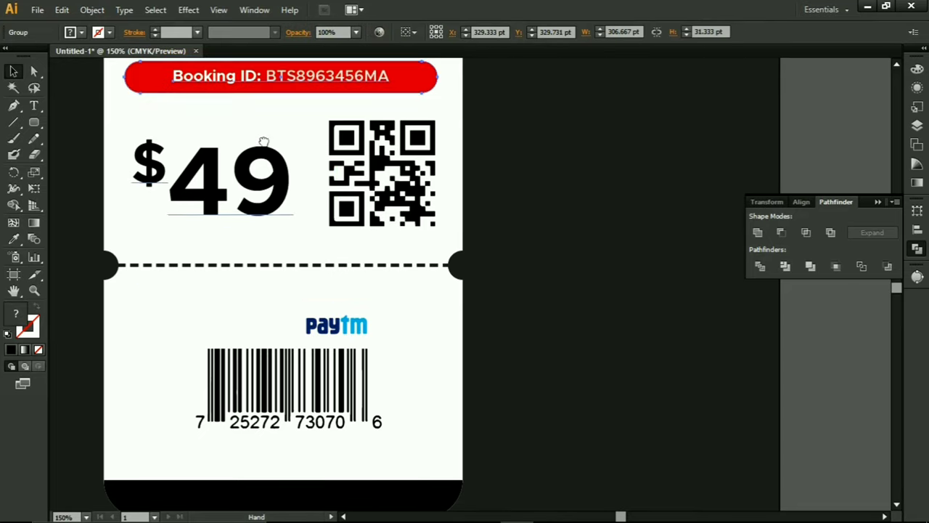
scroll(264, 140, up, 2)
click(232, 92)
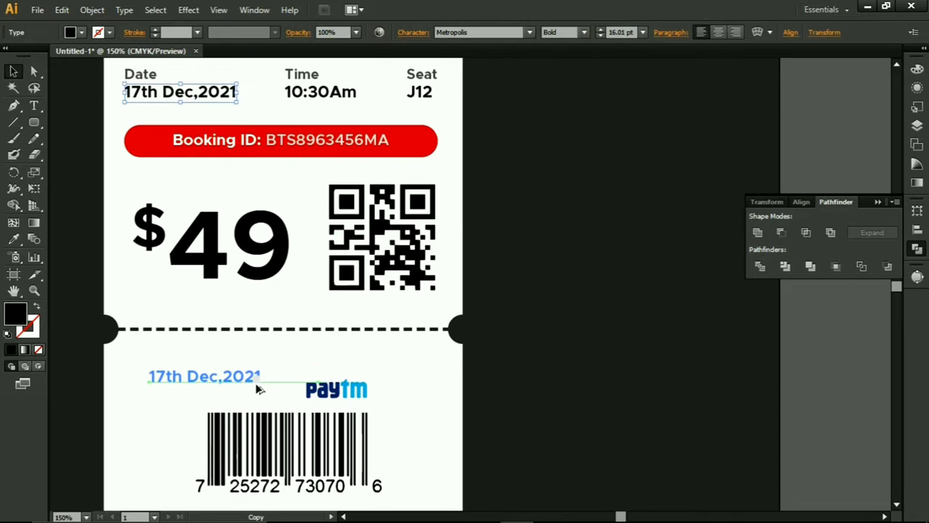
- Copy the date text beside the Paytm logo and change it to read 'Paid Using'
mouse_move(258, 388)
mouse_down()
mouse_move(289, 400)
mouse_move(291, 388)
mouse_up()
key(t)
text(Paid Us)
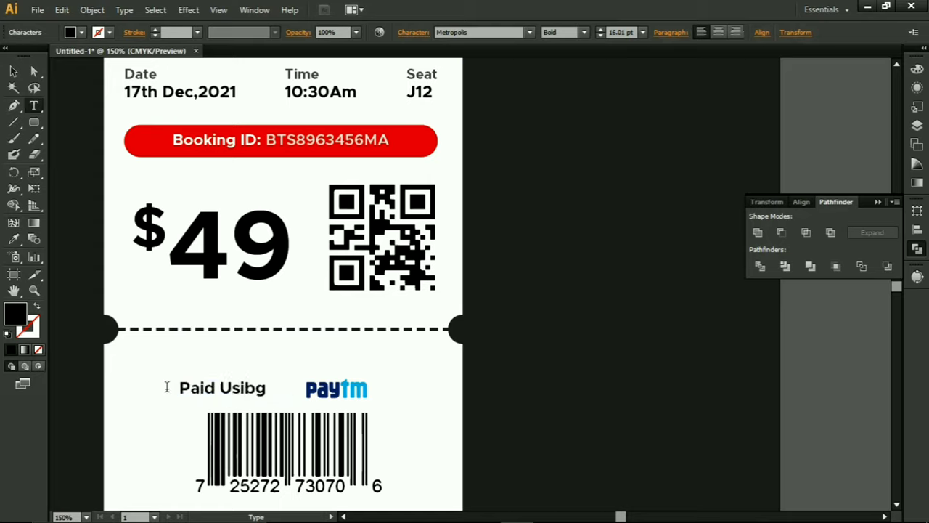
text(ing)
key(Escape)
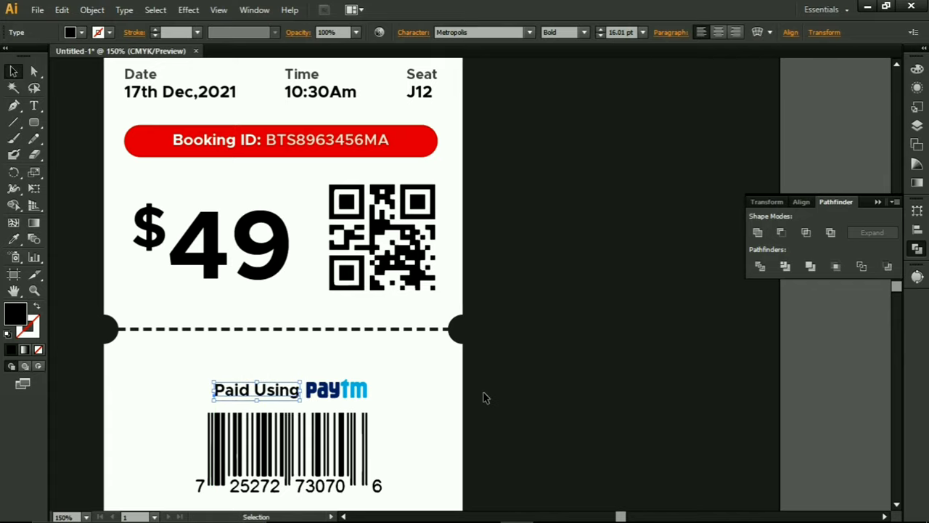
click(504, 383)
scroll(504, 384, down, 1)
key(ctrl+0)
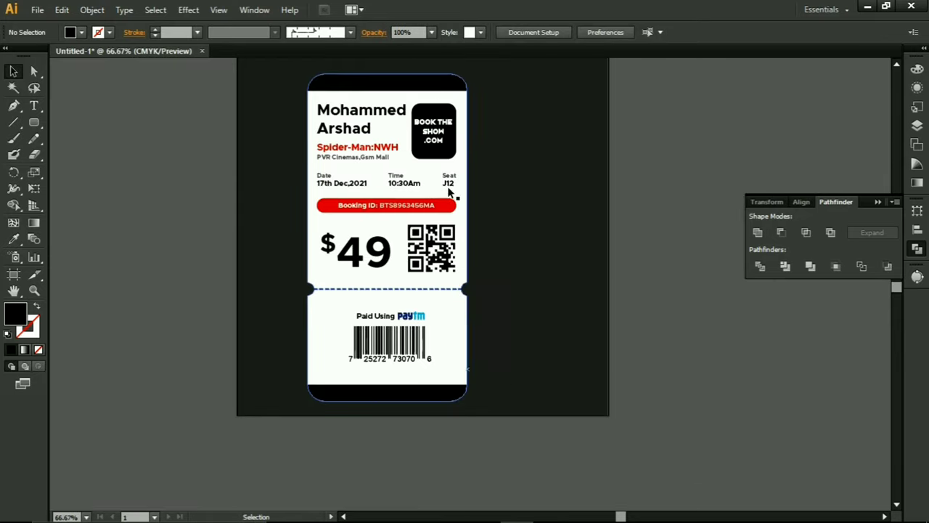
- Horizontally centre the Paid Using Paytm group and barcode on the ticket shape
drag(273, 84, 452, 326)
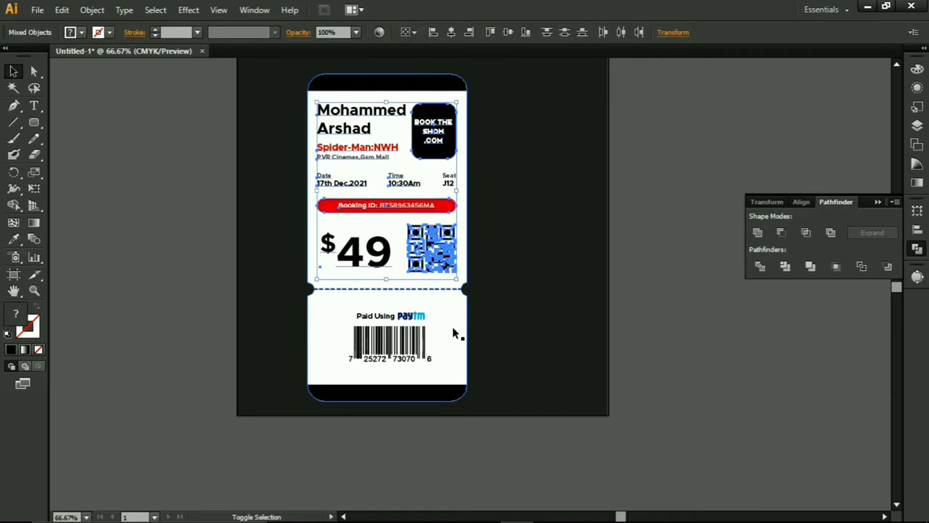
click(528, 300)
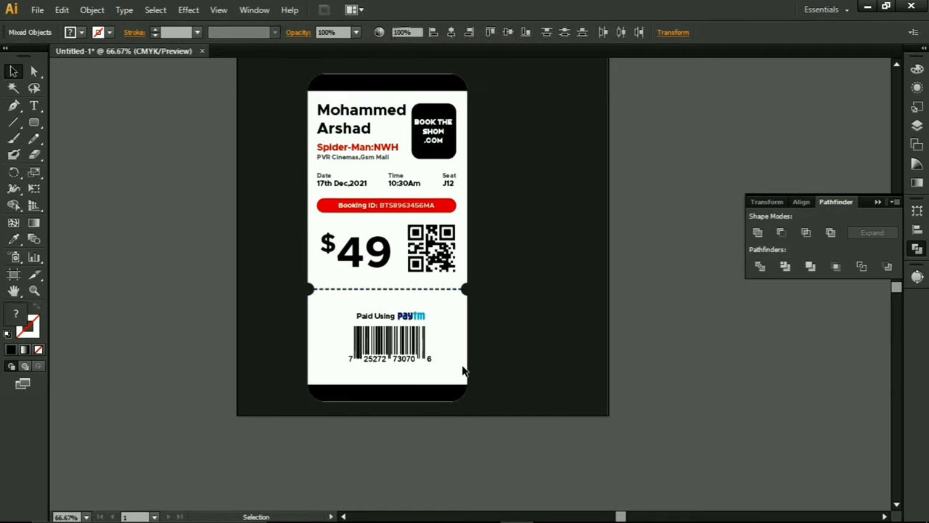
key(ctrl+a)
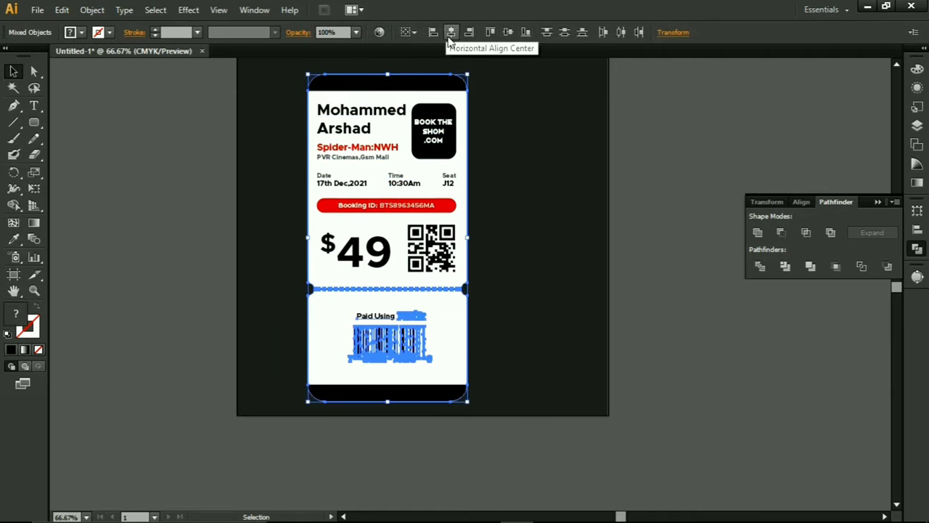
click(539, 367)
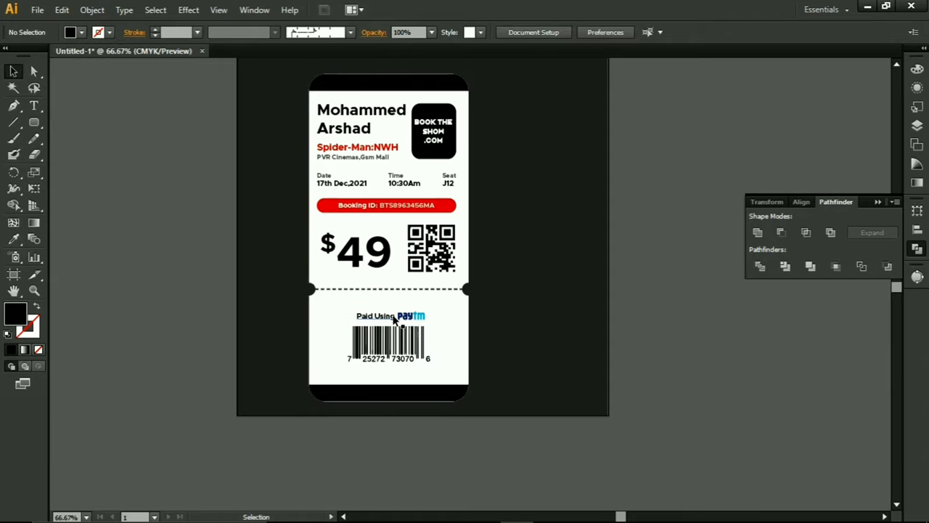
click(393, 319)
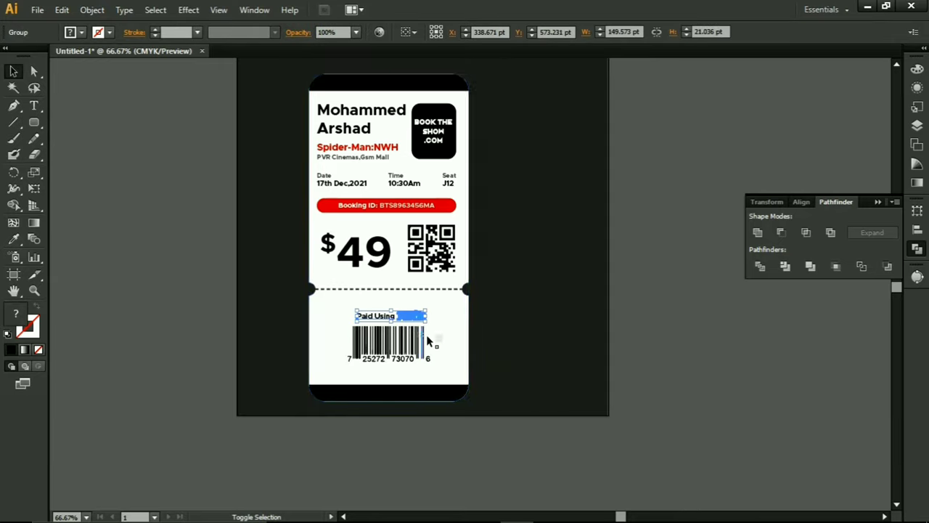
shift+click(428, 340)
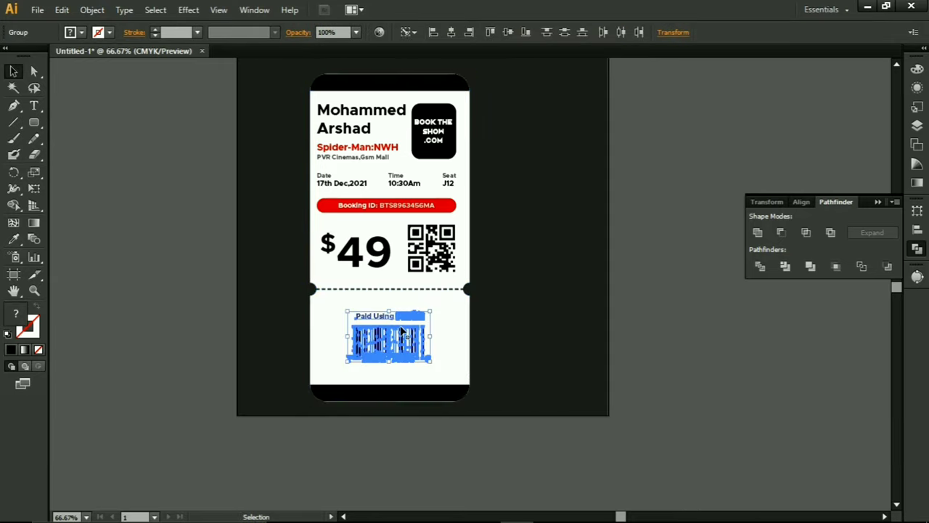
shift+click(446, 328)
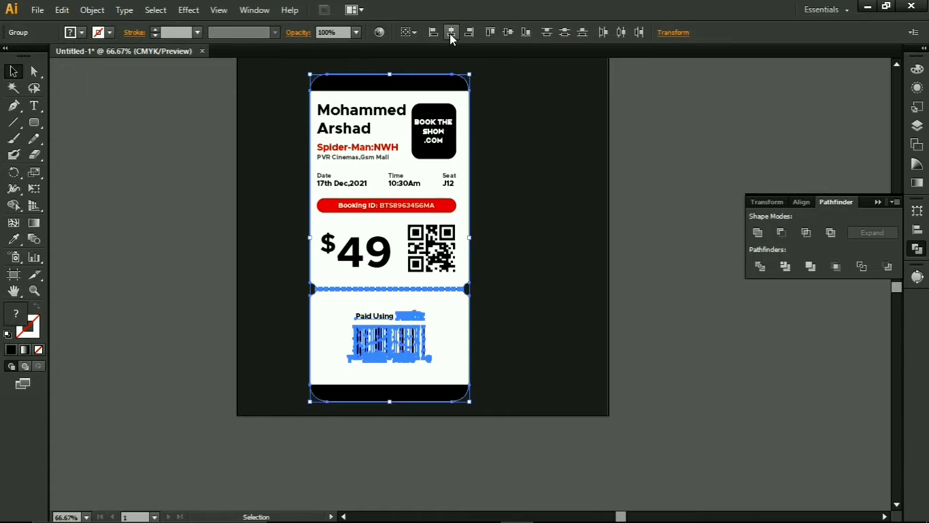
key(ctrl+a)
shift+click(410, 319)
click(537, 356)
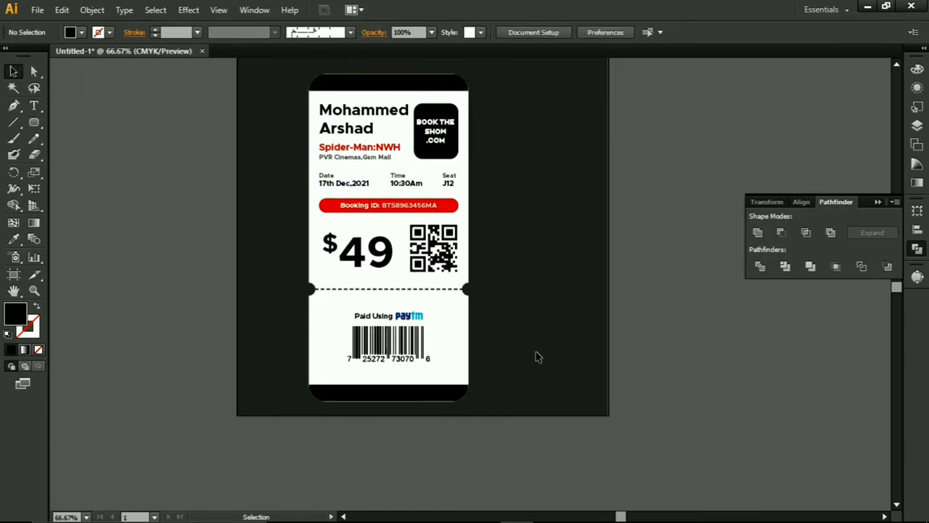